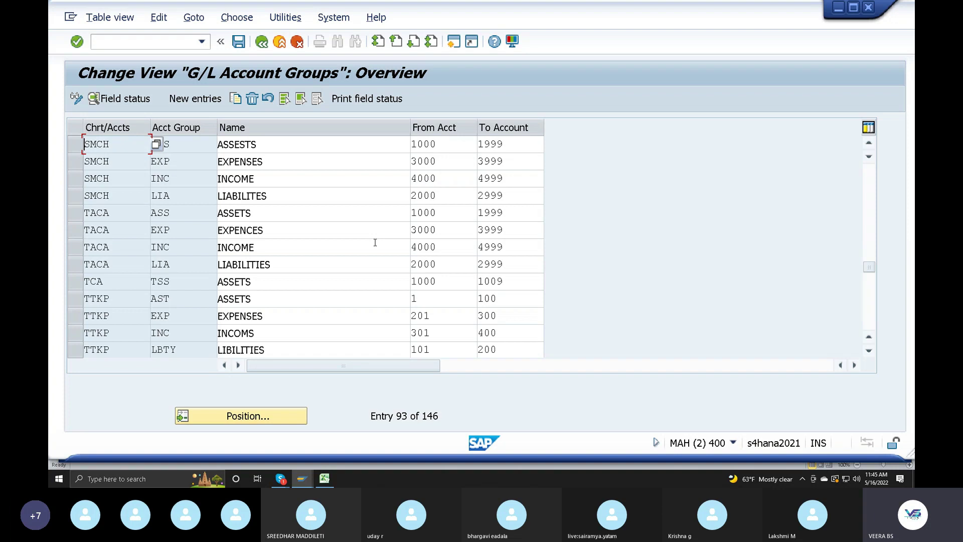
Leave the G/L account groups view, launch the Fiori launchpad with /n/ui2/flp and proceed past the browser's certificate warning
{"action": "left_click", "coordinate": [261, 41]}
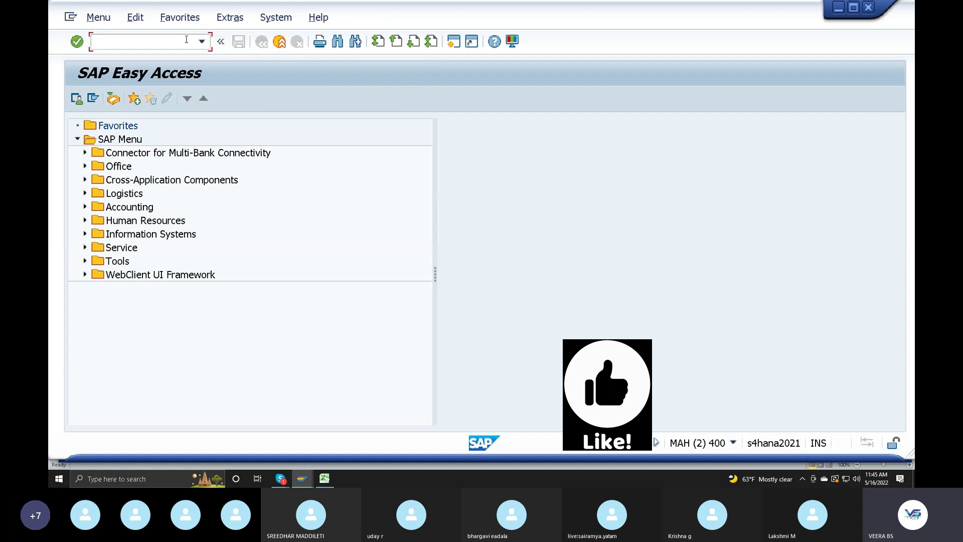
{"action": "type", "text": "/n/ui2"}
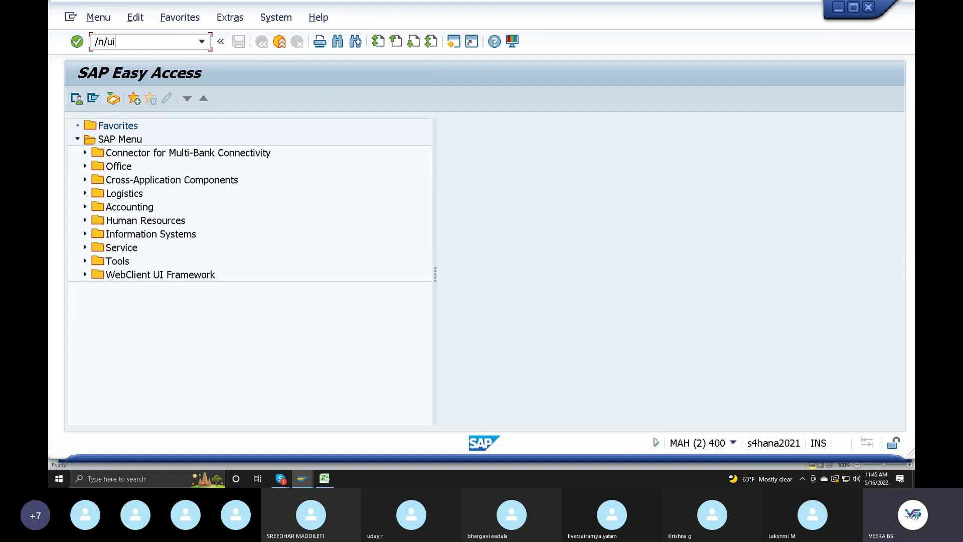
{"action": "type", "text": "/flp"}
{"action": "key", "text": "Return"}
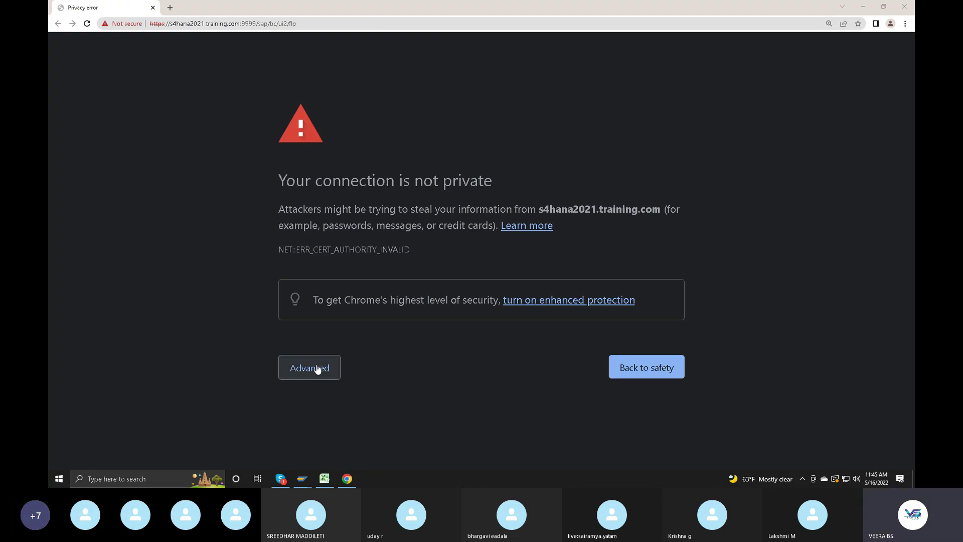
{"action": "left_click", "coordinate": [317, 369]}
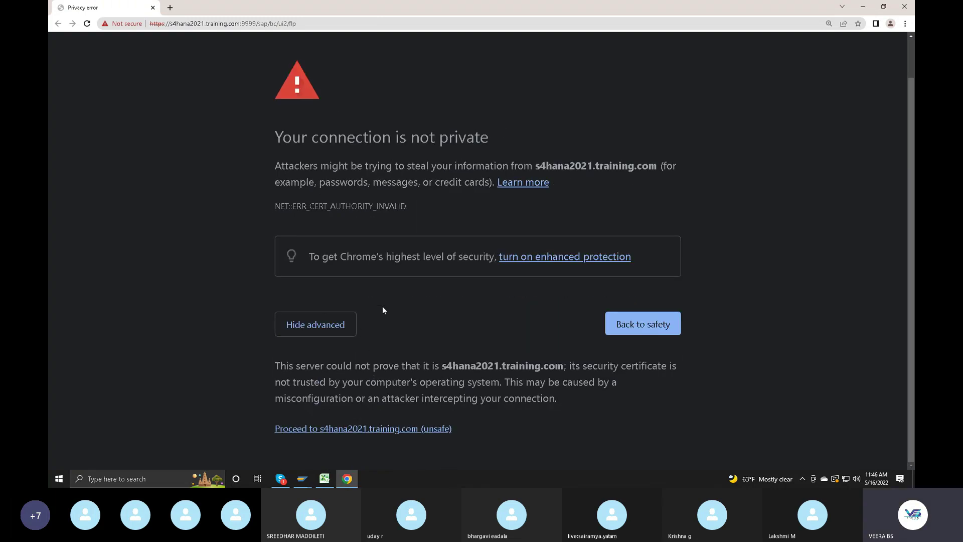
{"action": "left_click", "coordinate": [376, 429]}
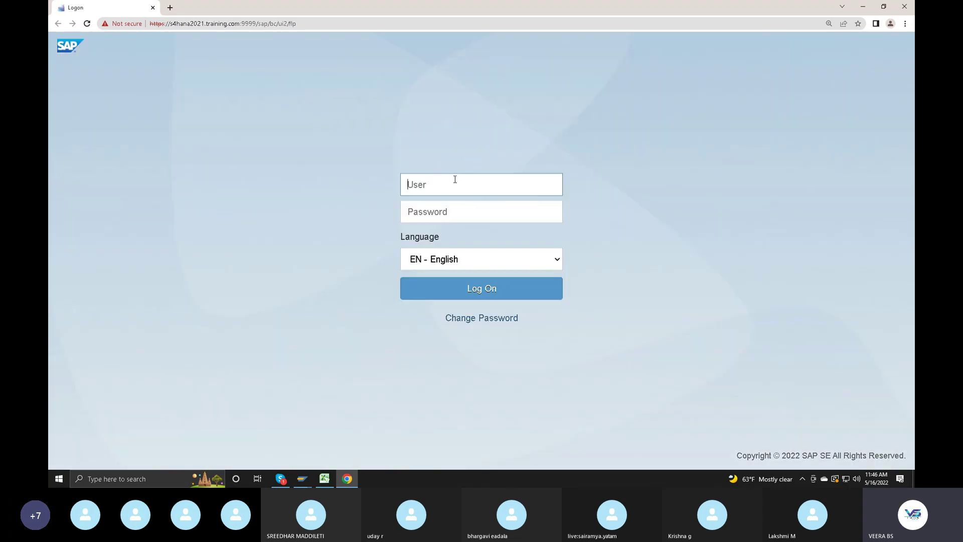
Log on to the Fiori launchpad by entering the user name and account password
{"action": "type", "text": "best"}
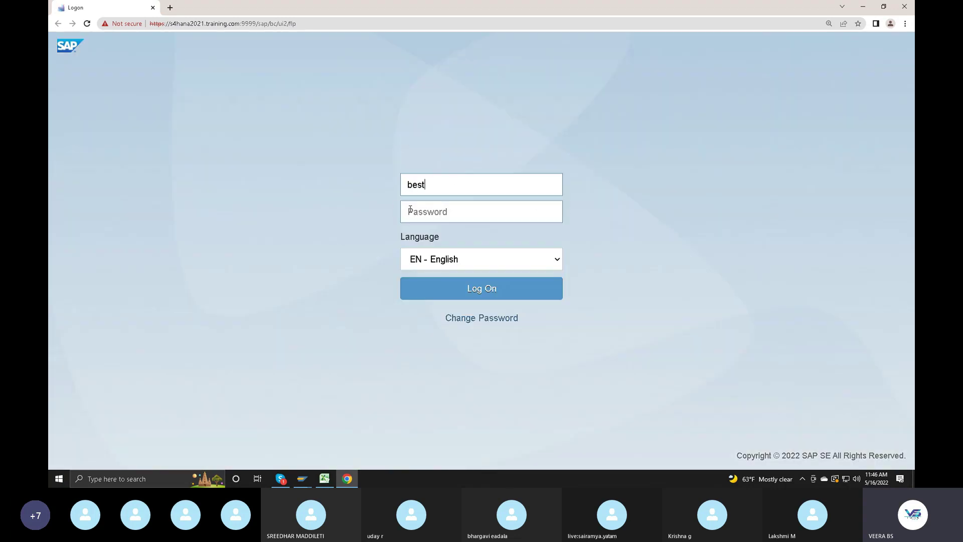
{"action": "left_click", "coordinate": [415, 213]}
{"action": "type", "text": "•••••••"}
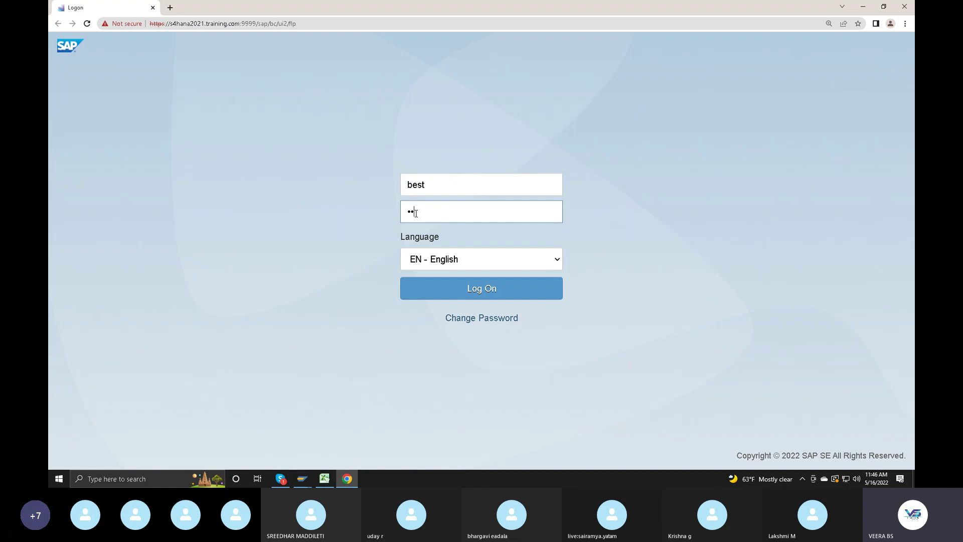
{"action": "type", "text": "•••"}
{"action": "key", "text": "Return"}
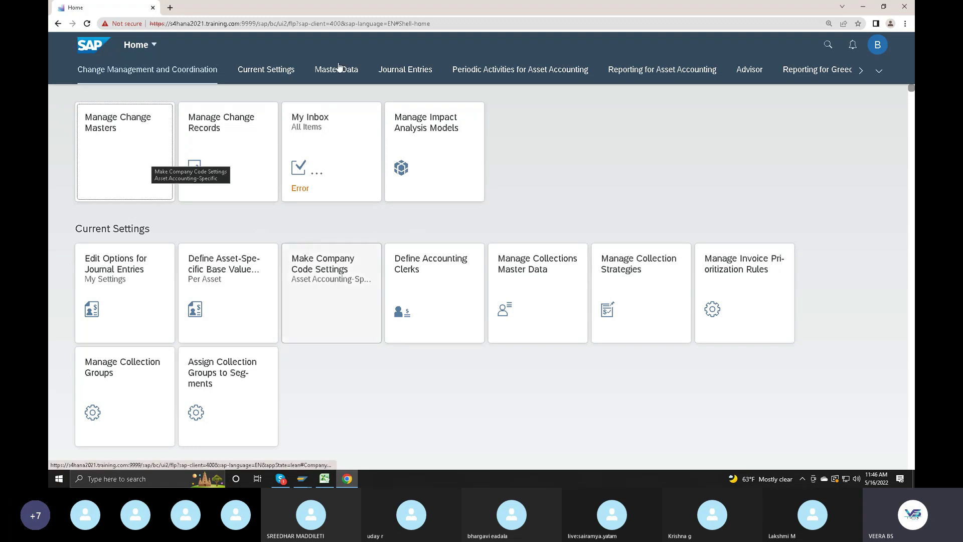
Examine the launchpad's home page tiles and browse the full list of tile groups
{"action": "scroll", "coordinate": [516, 191], "scroll_direction": "down", "scroll_amount": 10}
{"action": "scroll", "coordinate": [522, 341], "scroll_direction": "up", "scroll_amount": 3}
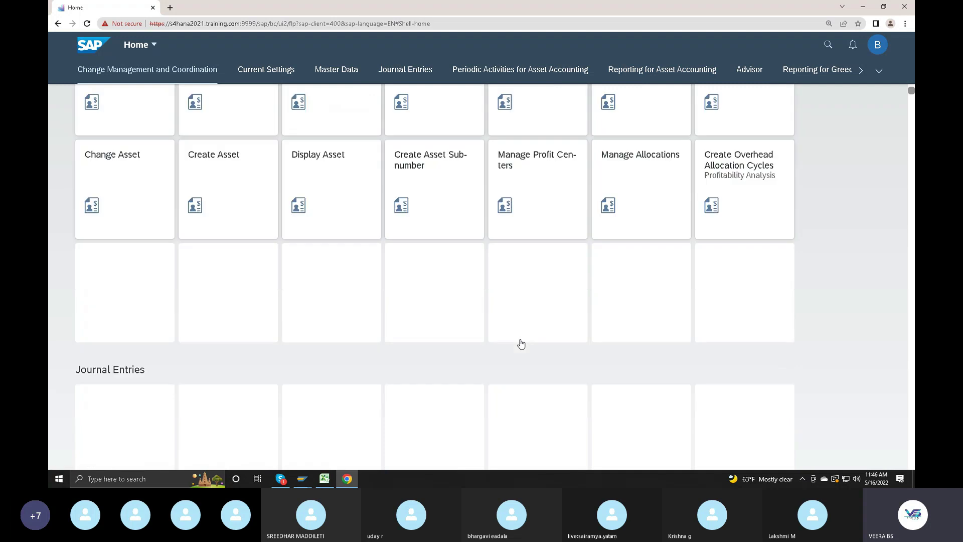
{"action": "scroll", "coordinate": [521, 343], "scroll_direction": "up", "scroll_amount": 8}
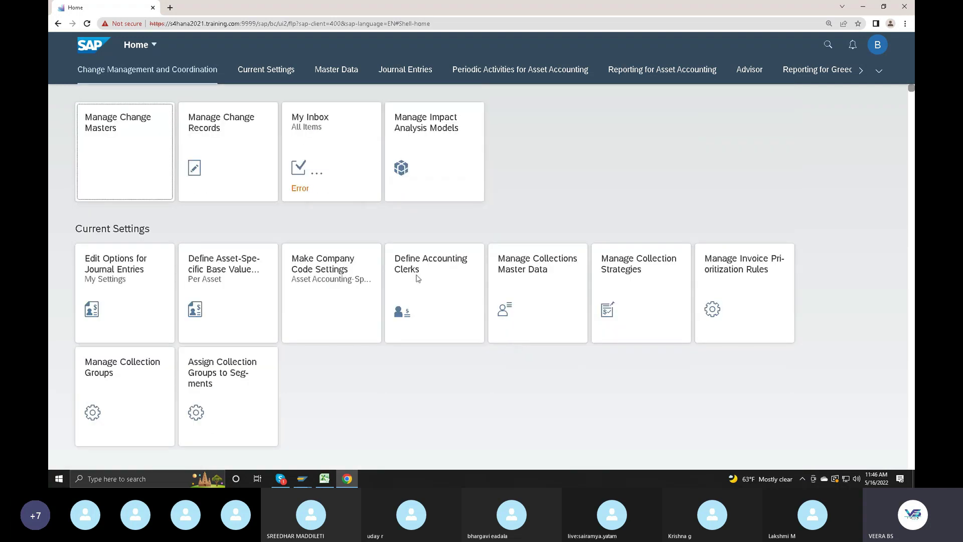
{"action": "left_click", "coordinate": [878, 71]}
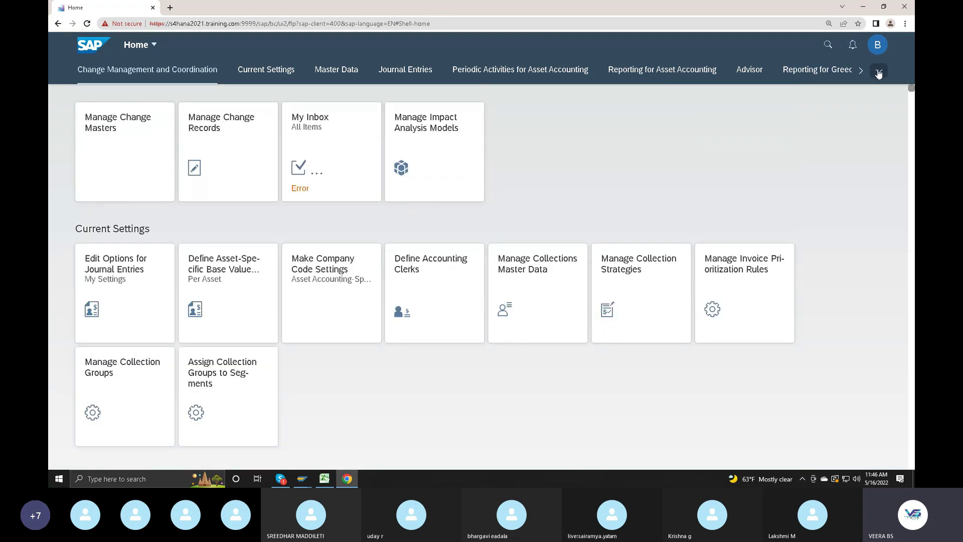
{"action": "left_click", "coordinate": [878, 73]}
{"action": "scroll", "coordinate": [802, 281], "scroll_direction": "down", "scroll_amount": 15}
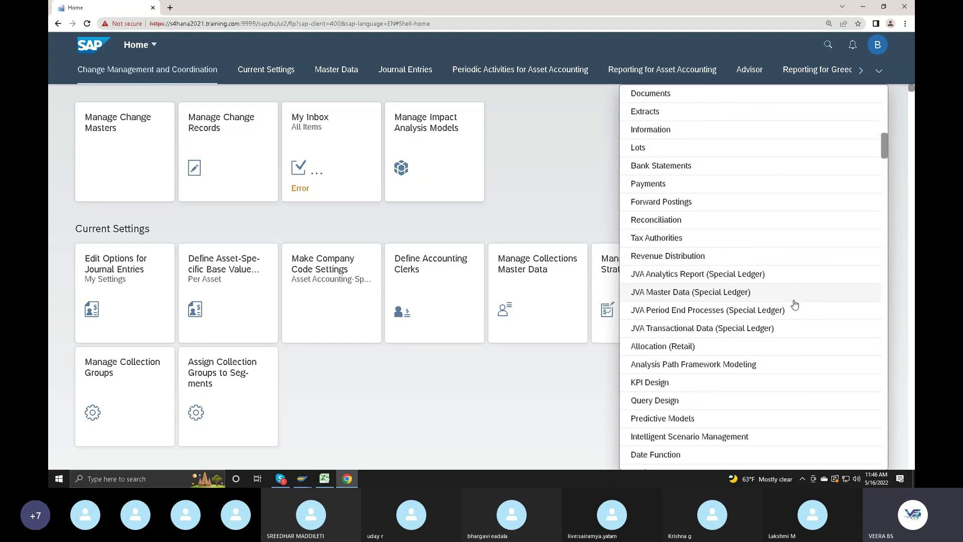
{"action": "scroll", "coordinate": [762, 346], "scroll_direction": "down", "scroll_amount": 8}
{"action": "scroll", "coordinate": [727, 331], "scroll_direction": "up", "scroll_amount": 12}
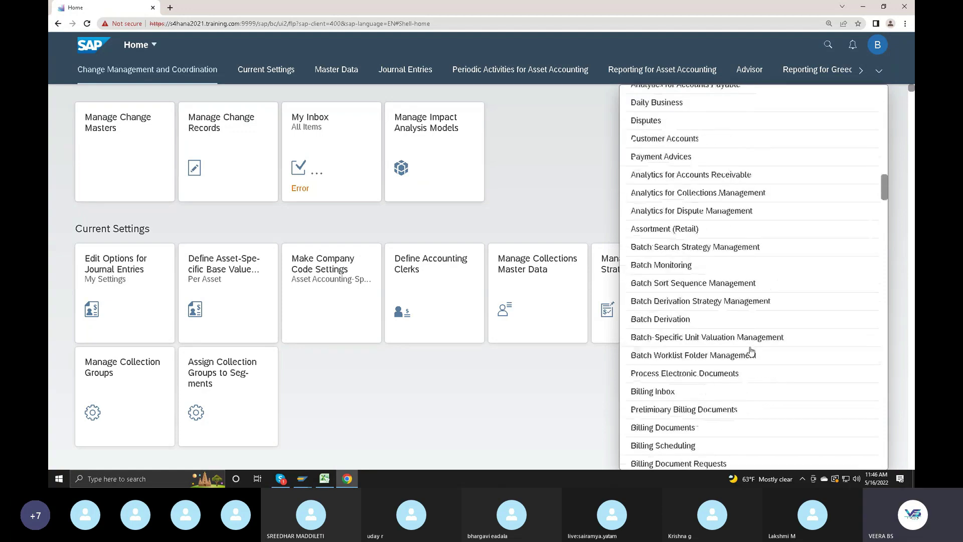
{"action": "scroll", "coordinate": [721, 320], "scroll_direction": "up", "scroll_amount": 10}
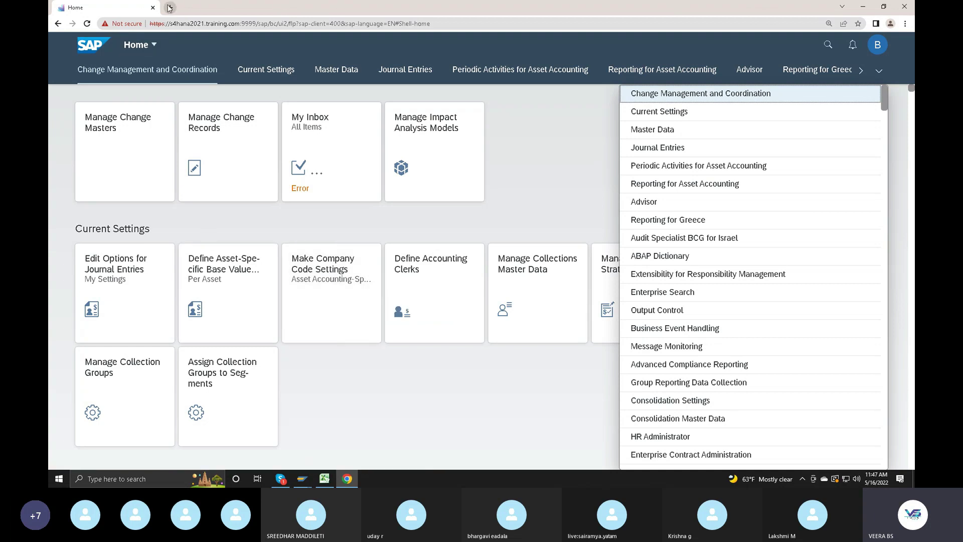
Switch to the SAP Easy Access session, run transaction spro and open the SAP Reference IMG
{"action": "mouse_move", "coordinate": [301, 484]}
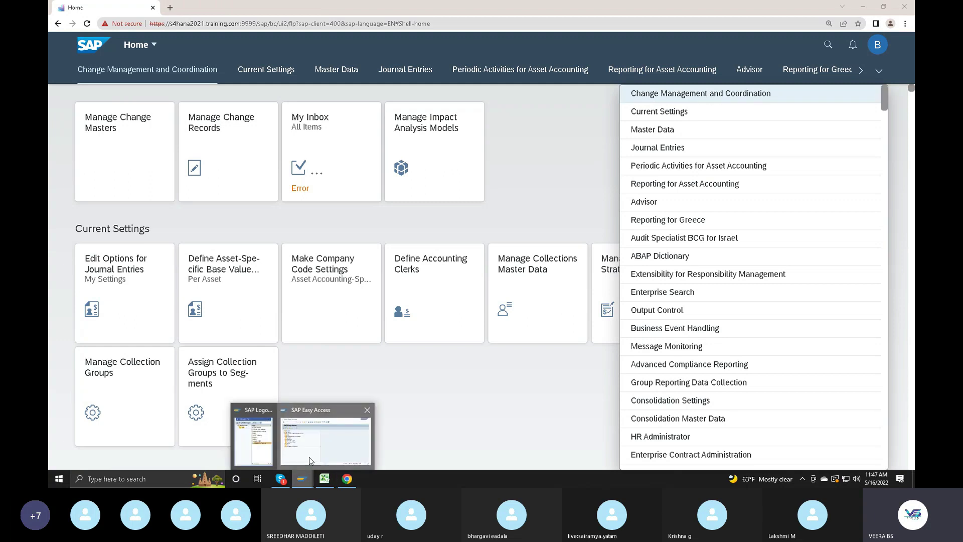
{"action": "left_click", "coordinate": [329, 430]}
{"action": "left_click", "coordinate": [201, 42]}
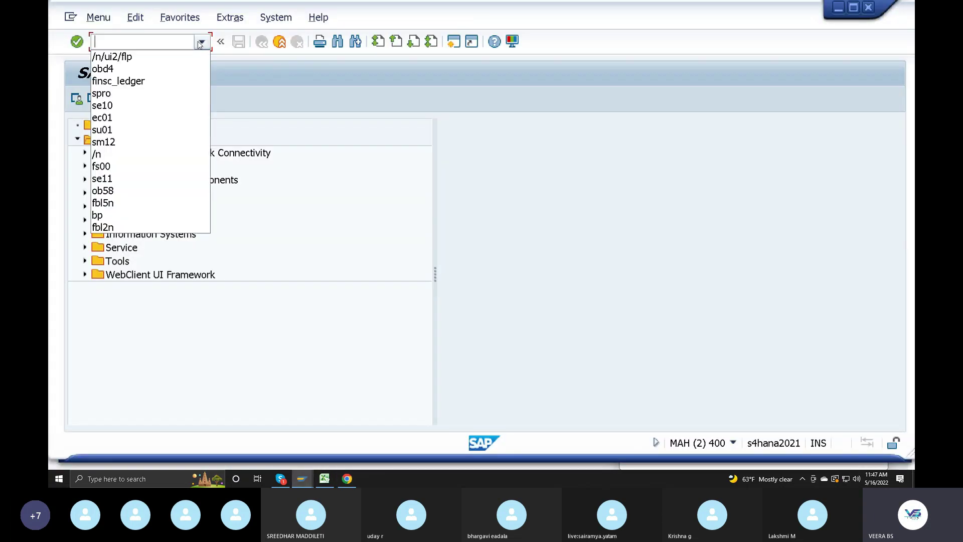
{"action": "left_click", "coordinate": [114, 99]}
{"action": "key", "text": "Return"}
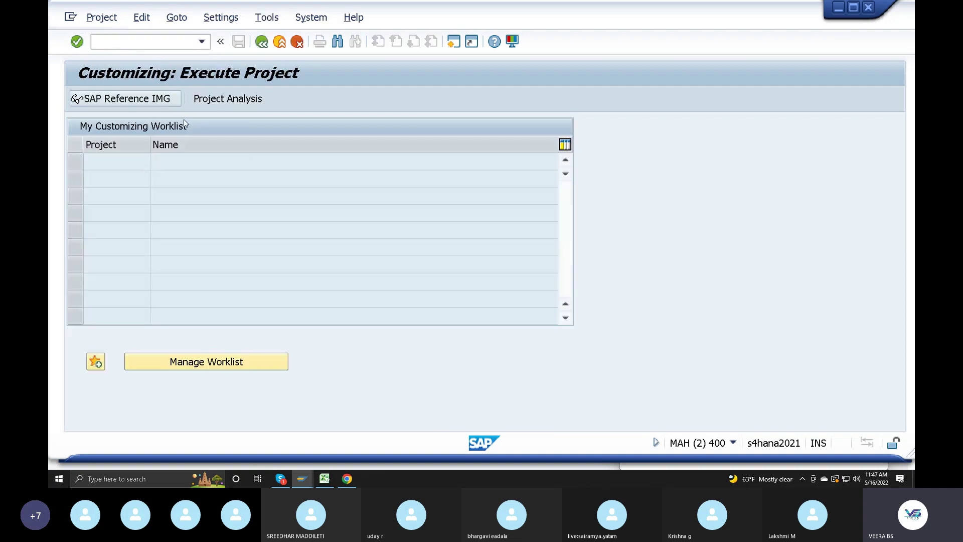
{"action": "key", "text": "F5"}
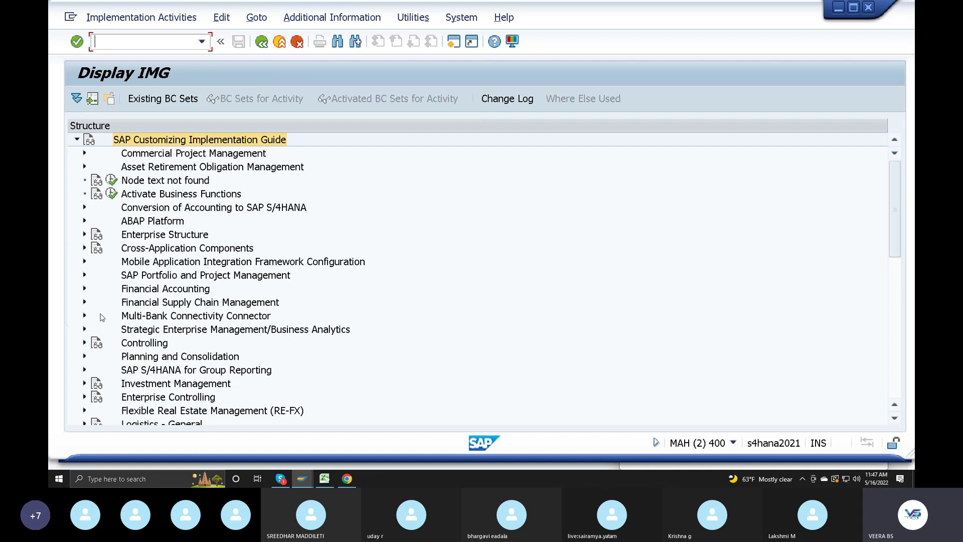
Open the house banks configuration under Financial Accounting, Bank Accounting, Bank Accounts in the implementation guide
{"action": "scroll", "coordinate": [103, 301], "scroll_direction": "down", "scroll_amount": 7}
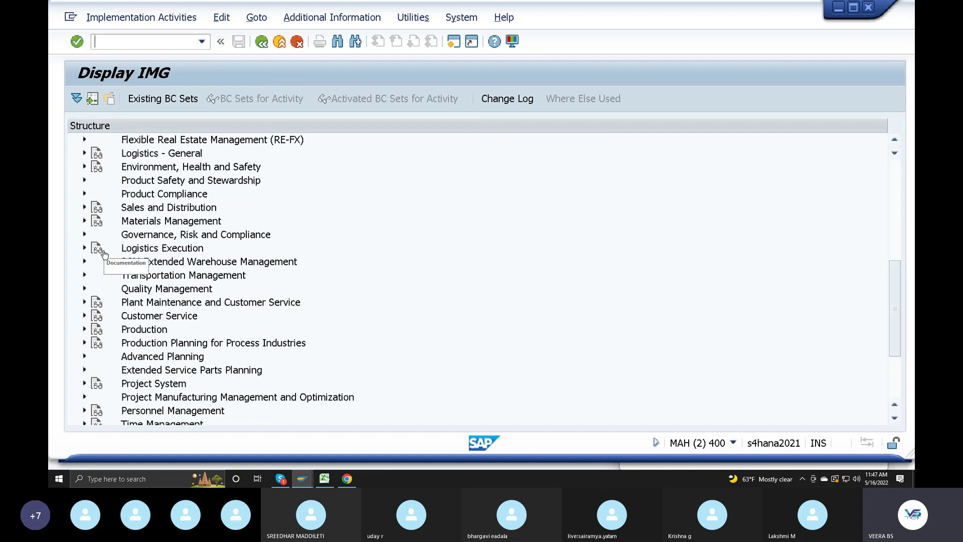
{"action": "scroll", "coordinate": [110, 273], "scroll_direction": "up", "scroll_amount": 7}
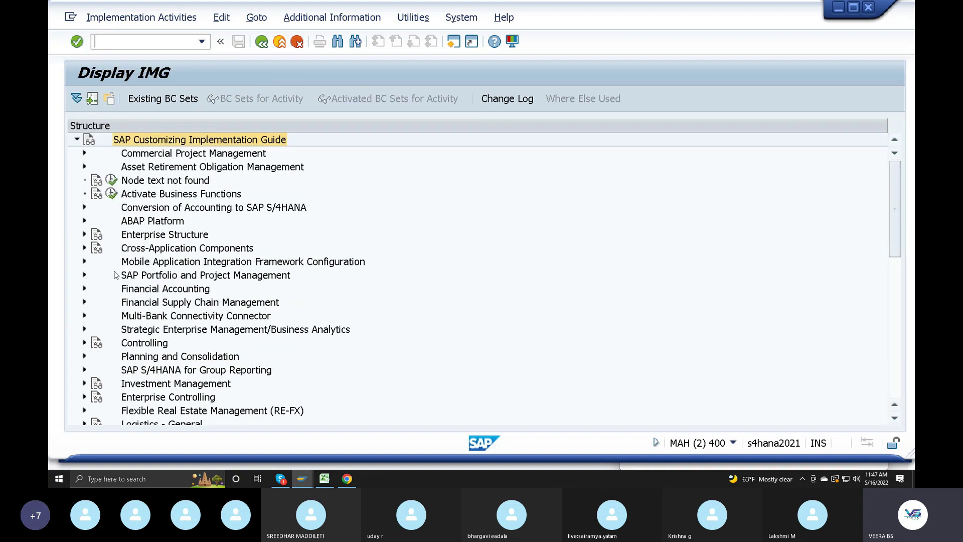
{"action": "left_click", "coordinate": [84, 289]}
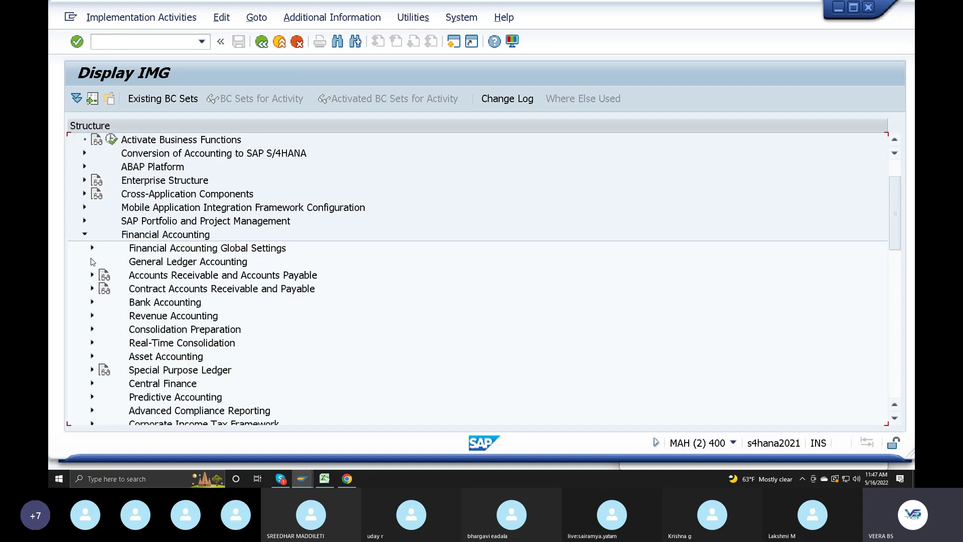
{"action": "left_click", "coordinate": [92, 248]}
{"action": "left_click", "coordinate": [92, 207]}
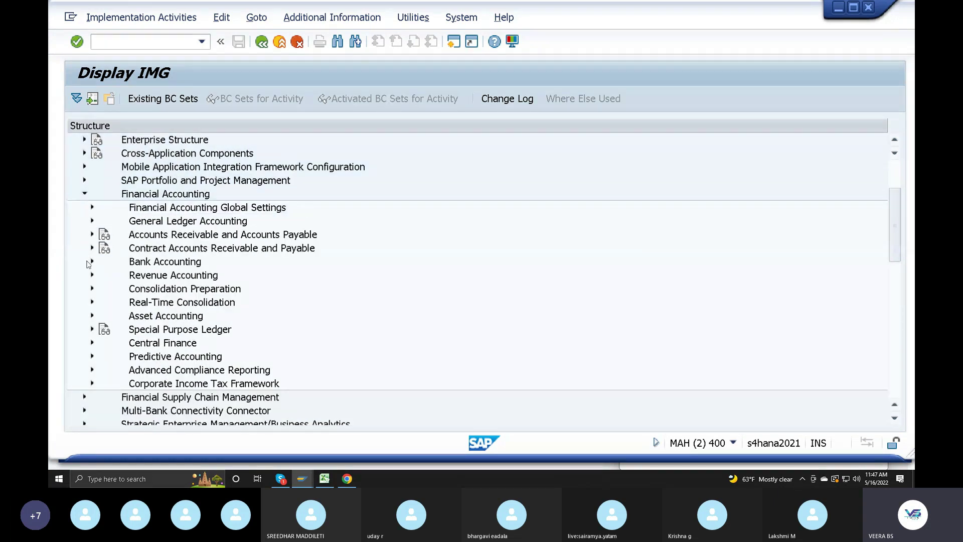
{"action": "left_click", "coordinate": [92, 261]}
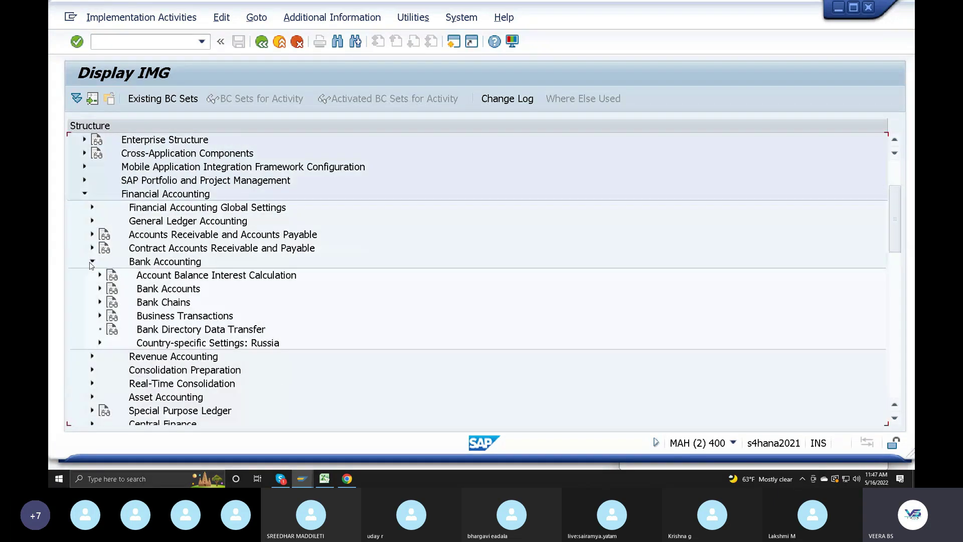
{"action": "left_click", "coordinate": [99, 289]}
{"action": "left_click", "coordinate": [135, 275]}
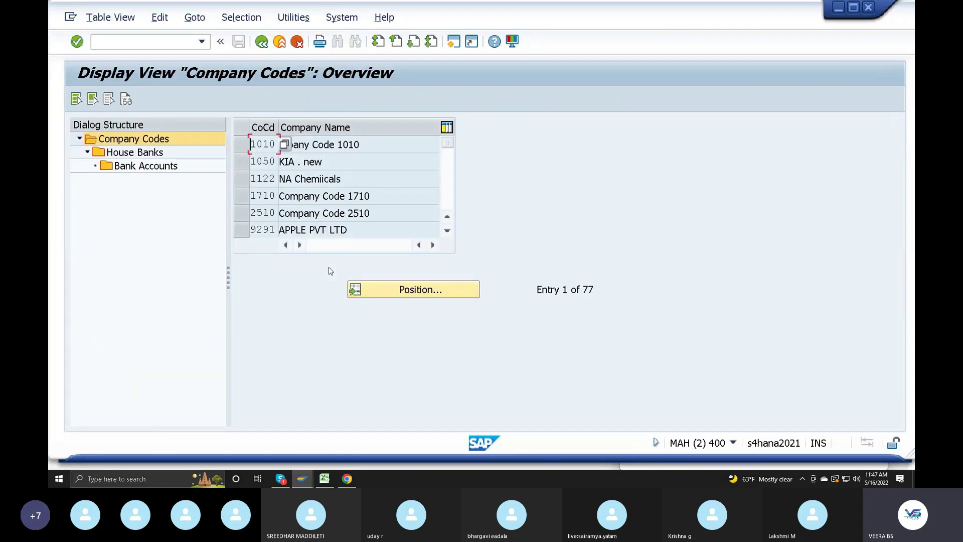
Position the company codes list at SAI1 and check the entries preceding it
{"action": "left_click", "coordinate": [402, 291]}
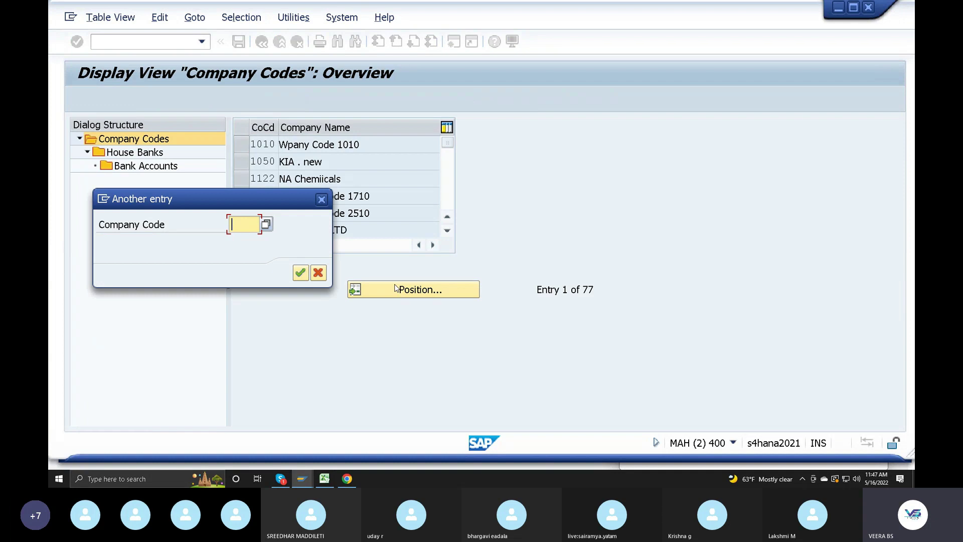
{"action": "type", "text": "SAI1"}
{"action": "key", "text": "Return"}
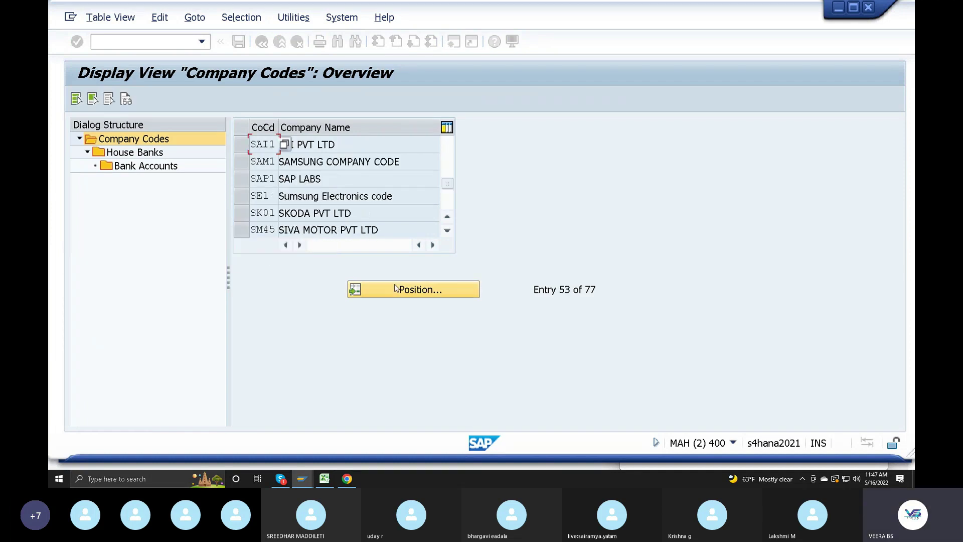
{"action": "scroll", "coordinate": [355, 215], "scroll_direction": "up", "scroll_amount": 2}
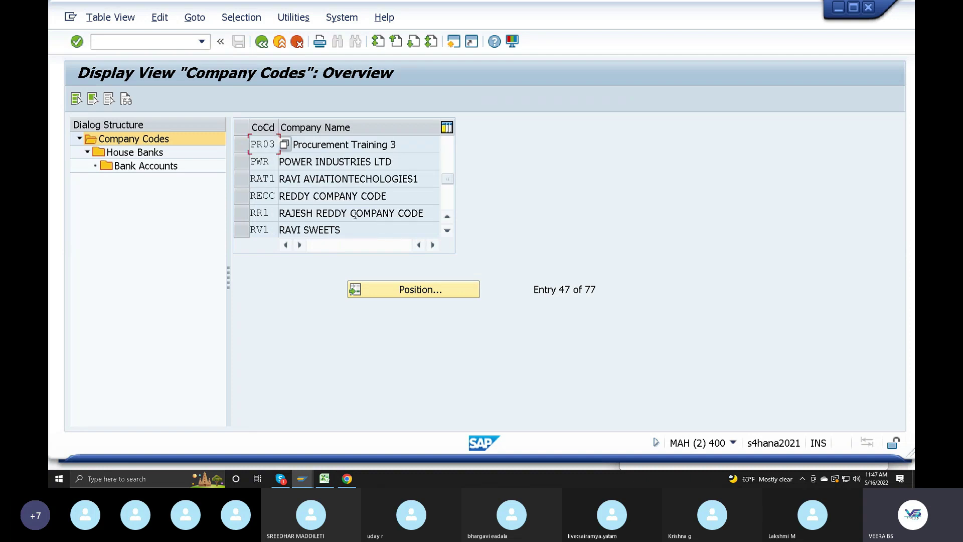
Look up company code GM1, view its house banks, and return to the company codes overview
{"action": "left_click", "coordinate": [412, 289]}
{"action": "type", "text": "gm1"}
{"action": "key", "text": "Return"}
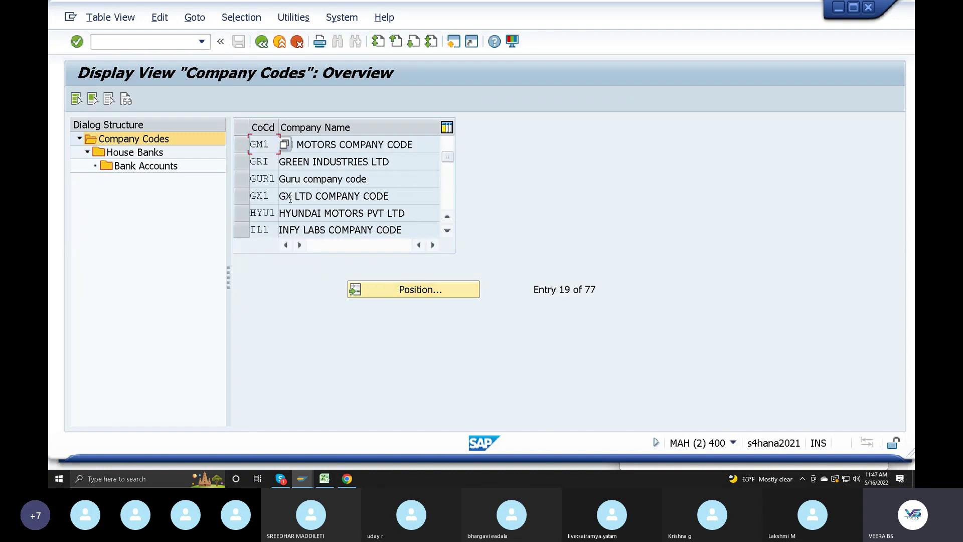
{"action": "left_click", "coordinate": [249, 148]}
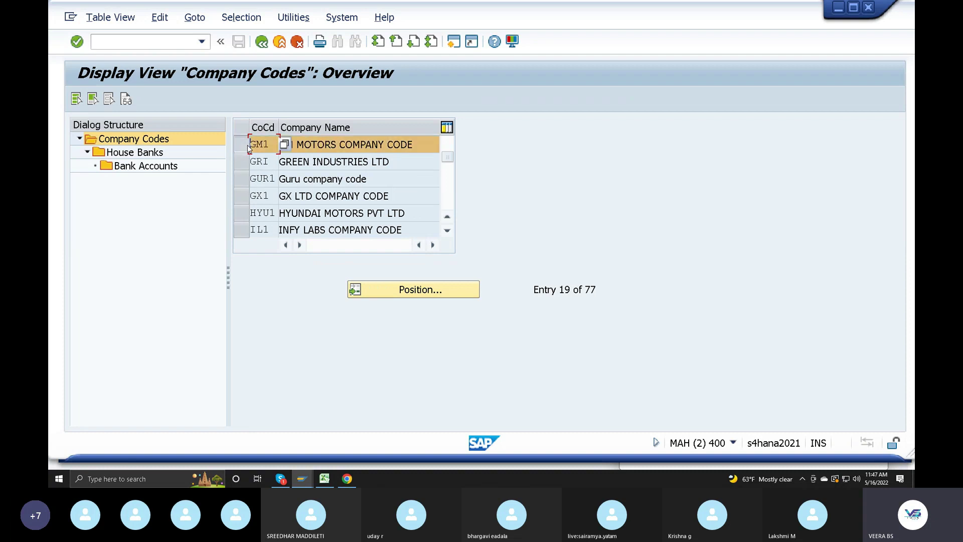
{"action": "double_click", "coordinate": [134, 151]}
{"action": "left_click", "coordinate": [145, 165]}
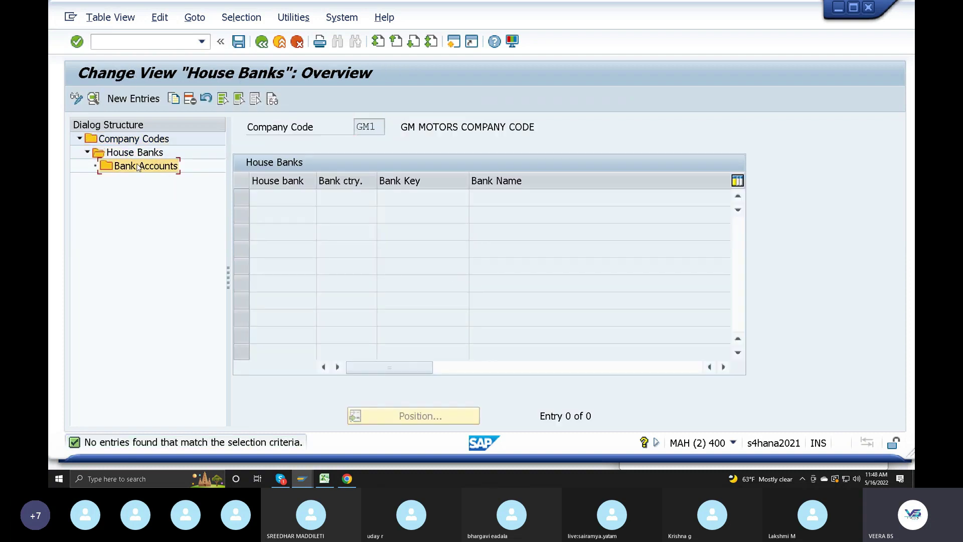
{"action": "left_click", "coordinate": [262, 41]}
Position the company codes list at SAM1
{"action": "scroll", "coordinate": [276, 195], "scroll_direction": "up", "scroll_amount": 1}
{"action": "left_click", "coordinate": [401, 290]}
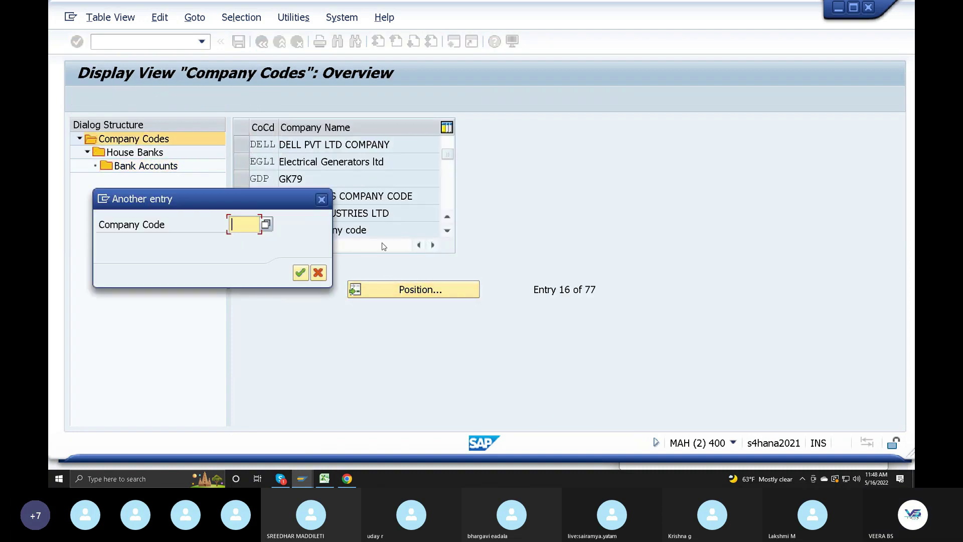
{"action": "left_click", "coordinate": [322, 199]}
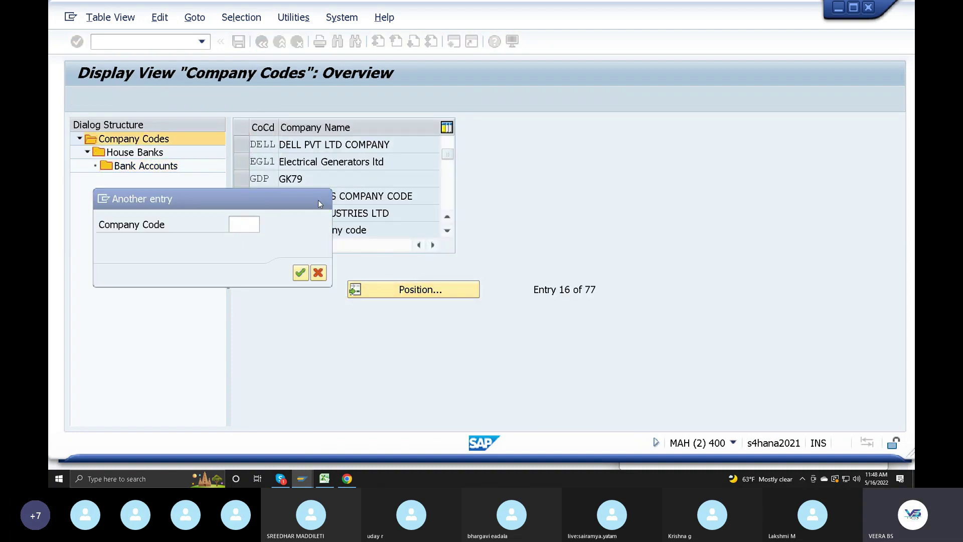
{"action": "left_click", "coordinate": [389, 285]}
{"action": "type", "text": "sm"}
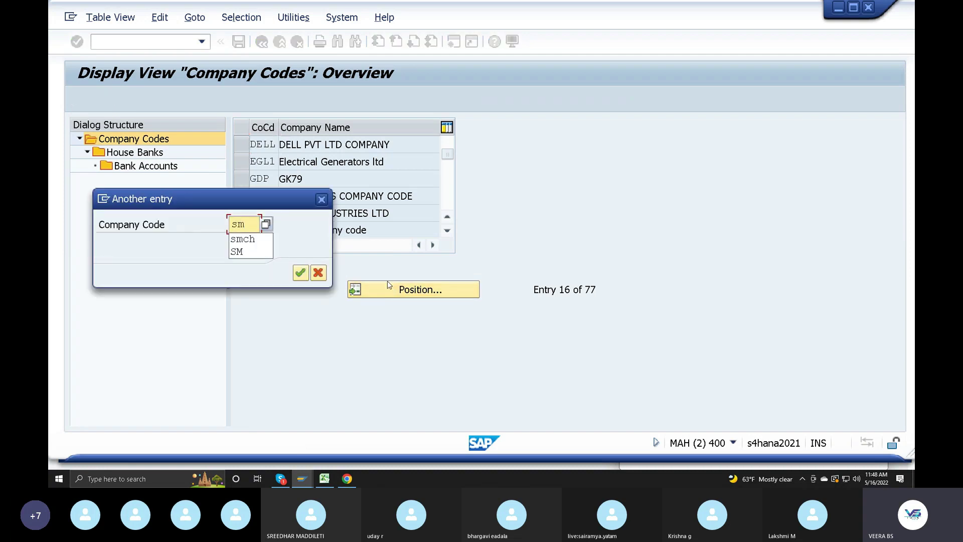
{"action": "type", "text": "ch"}
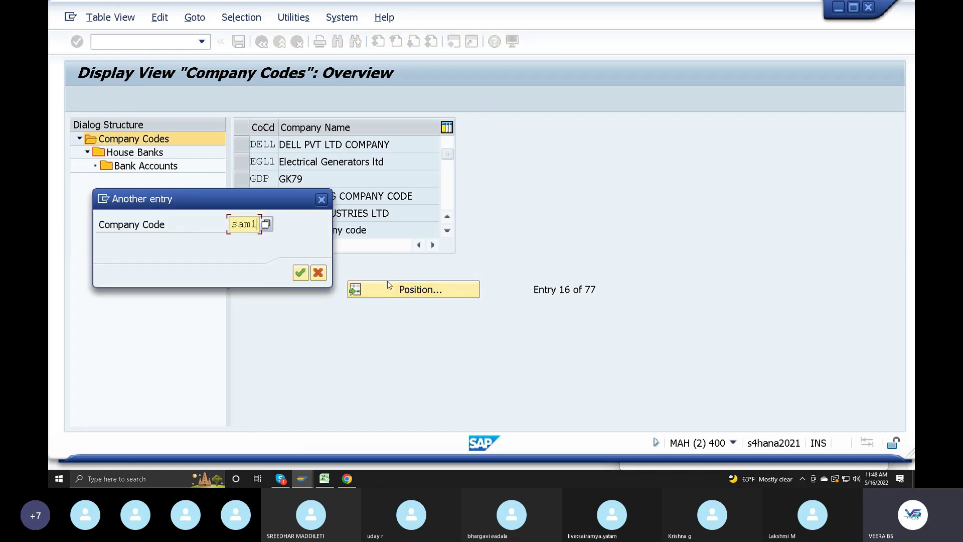
{"action": "key", "text": "Return"}
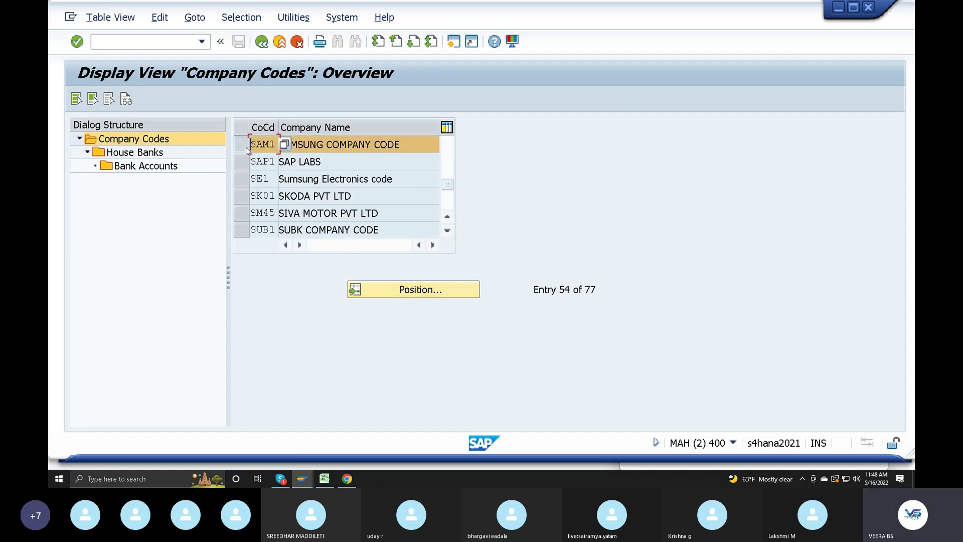
Open the bank accounts for company code SAM1 without a house bank restriction and try to create a bank account
{"action": "double_click", "coordinate": [141, 163]}
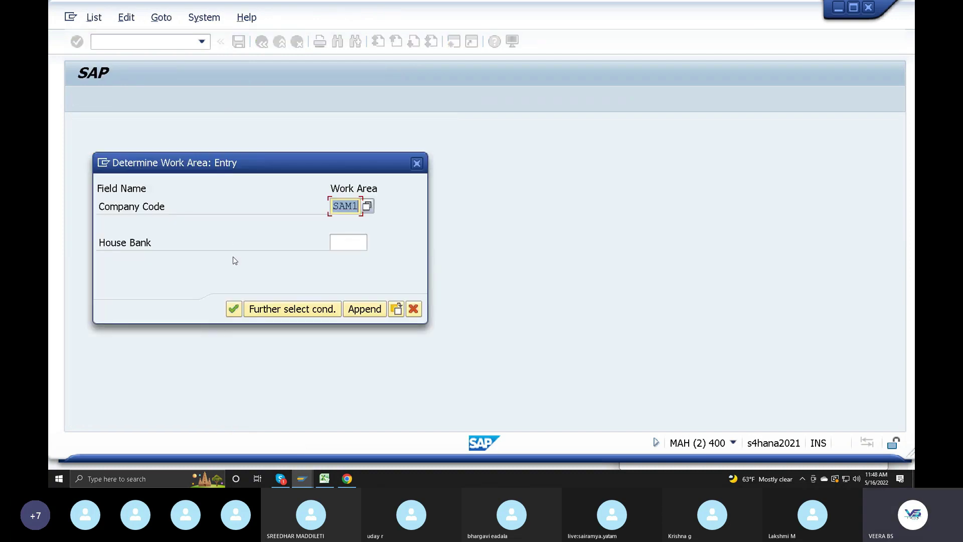
{"action": "left_click", "coordinate": [234, 308]}
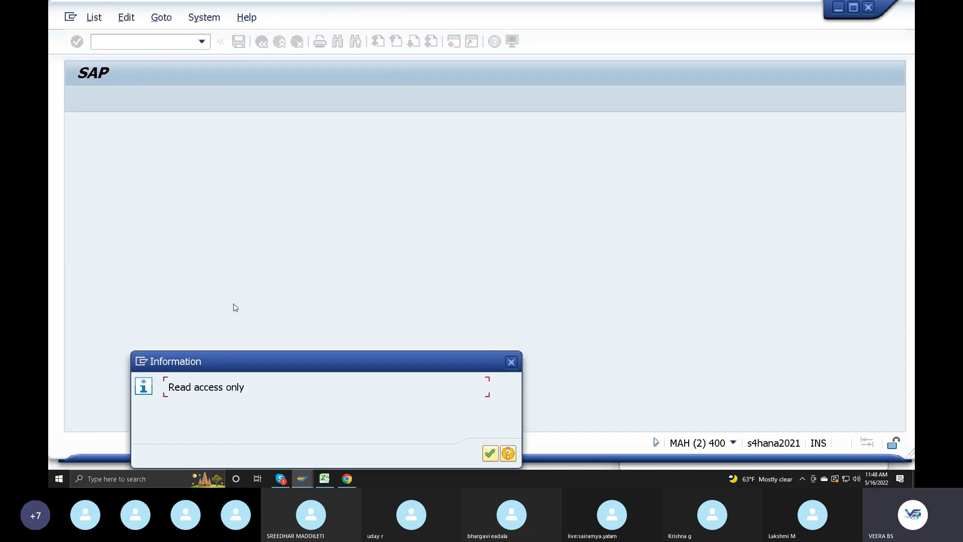
{"action": "left_click", "coordinate": [490, 454]}
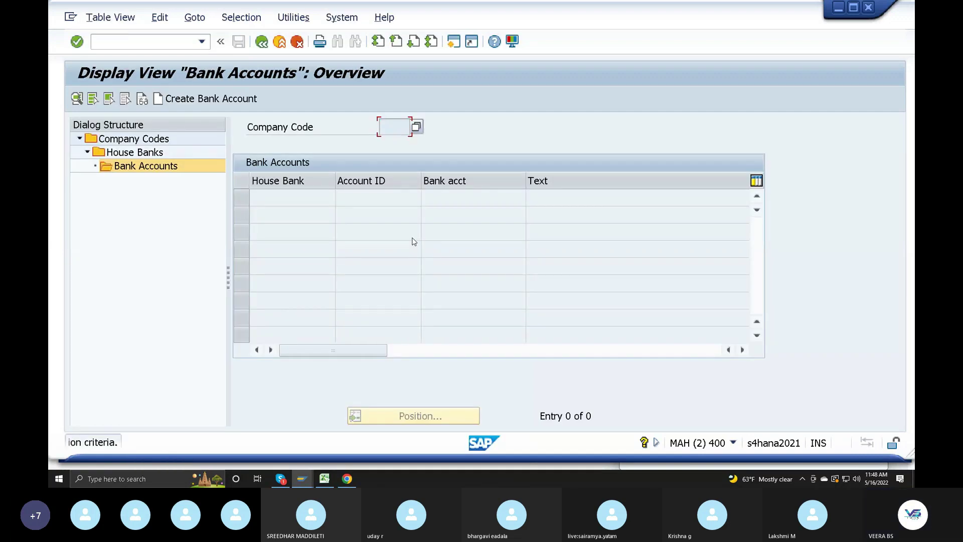
{"action": "left_click", "coordinate": [158, 100]}
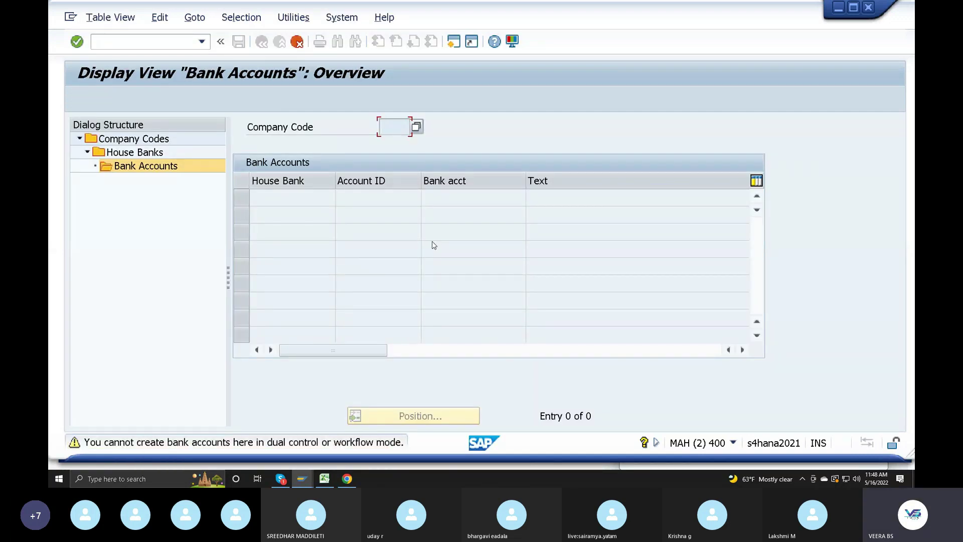
{"action": "key", "text": "Return"}
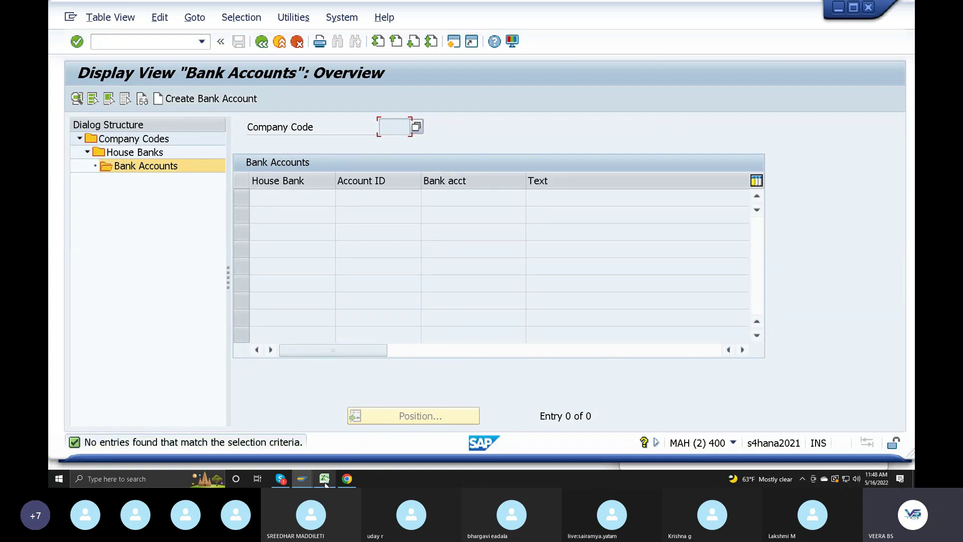
Switch to the Fiori launchpad in Chrome, search for "manage bank", and open the Manage Bank Accounts app
{"action": "left_click", "coordinate": [301, 479]}
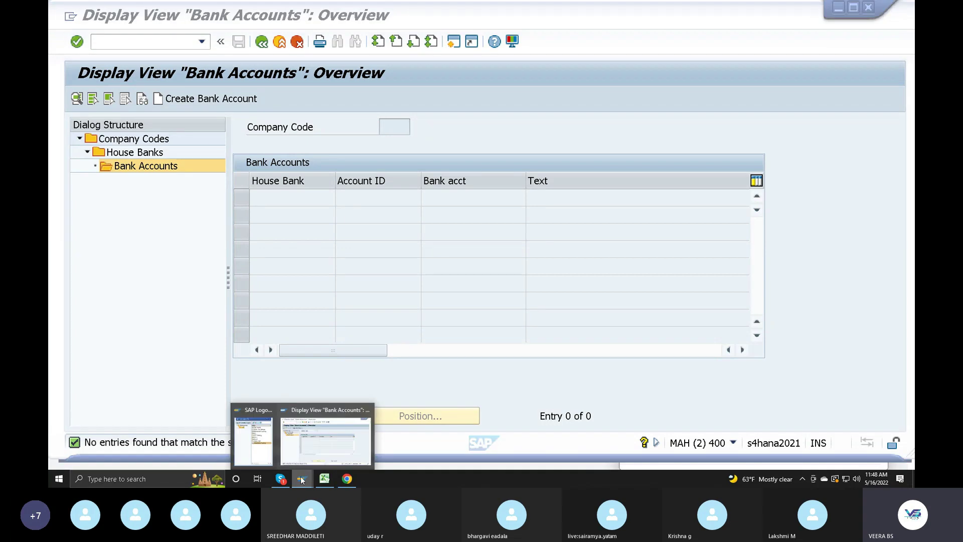
{"action": "left_click", "coordinate": [346, 479]}
{"action": "left_click", "coordinate": [522, 142]}
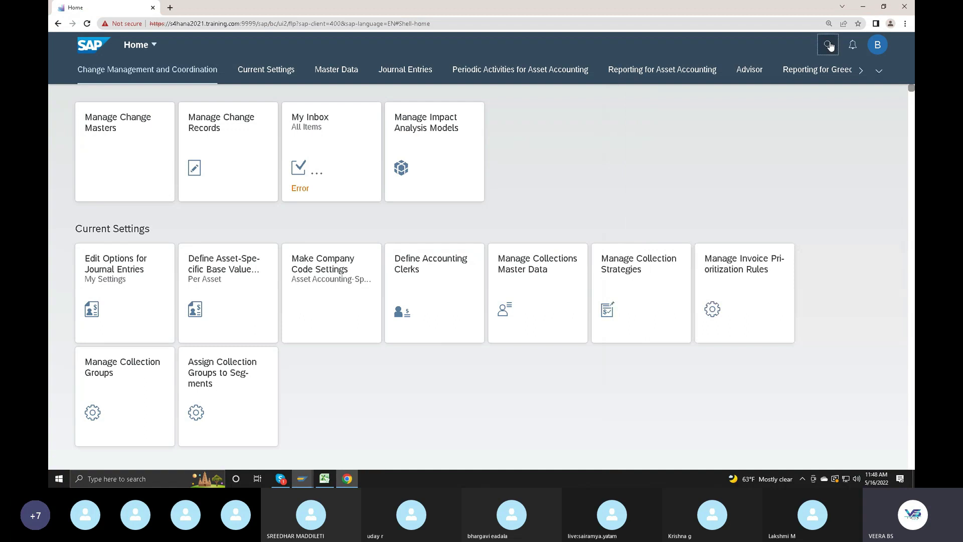
{"action": "left_click", "coordinate": [828, 45]}
{"action": "type", "text": "ma"}
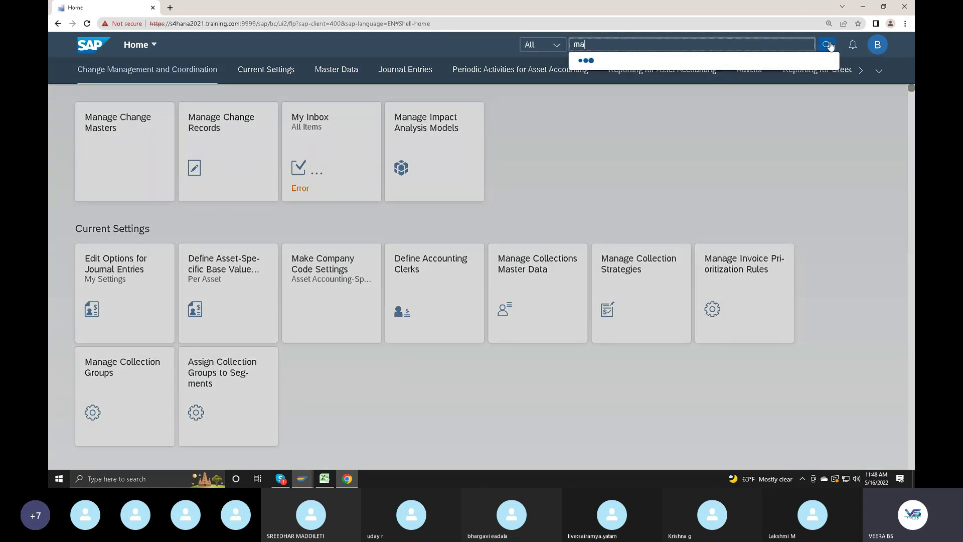
{"action": "type", "text": "nage"}
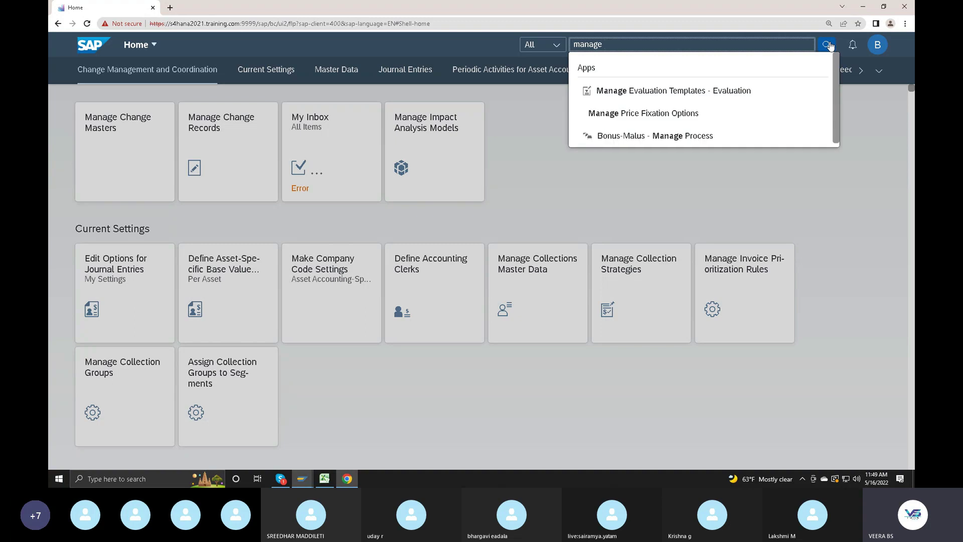
{"action": "type", "text": "hou"}
{"action": "key", "text": "BackSpace"}
{"action": "key", "text": "BackSpace"}
{"action": "key", "text": "BackSpace"}
{"action": "key", "text": "BackSpace"}
{"action": "type", "text": "bank"}
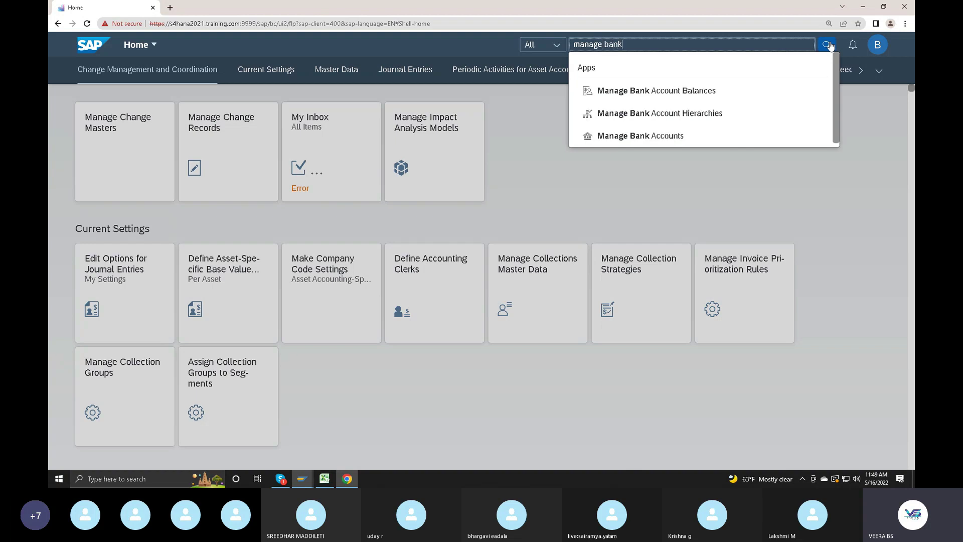
{"action": "left_click", "coordinate": [677, 137]}
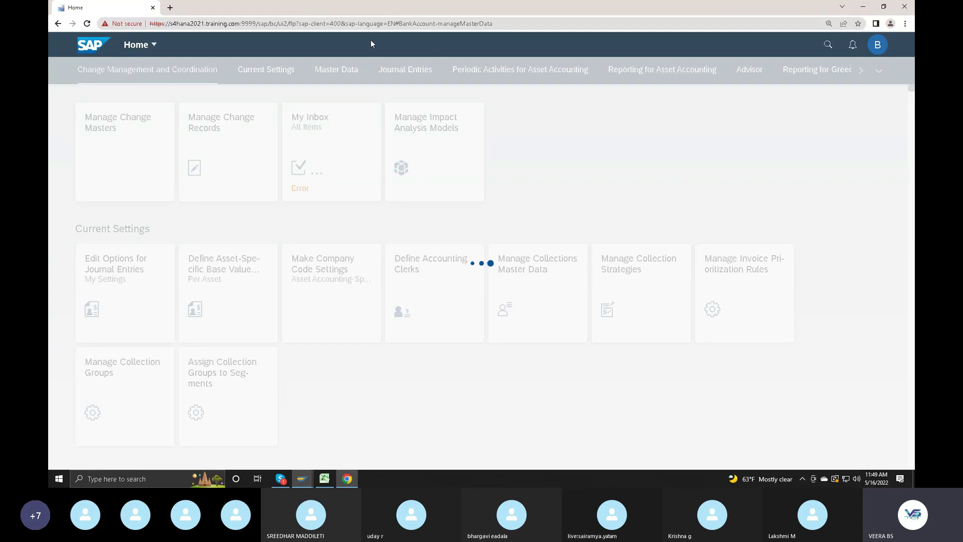
Copy the Manage Bank Accounts page address and try to load it in a new browser tab
{"action": "left_click", "coordinate": [522, 27]}
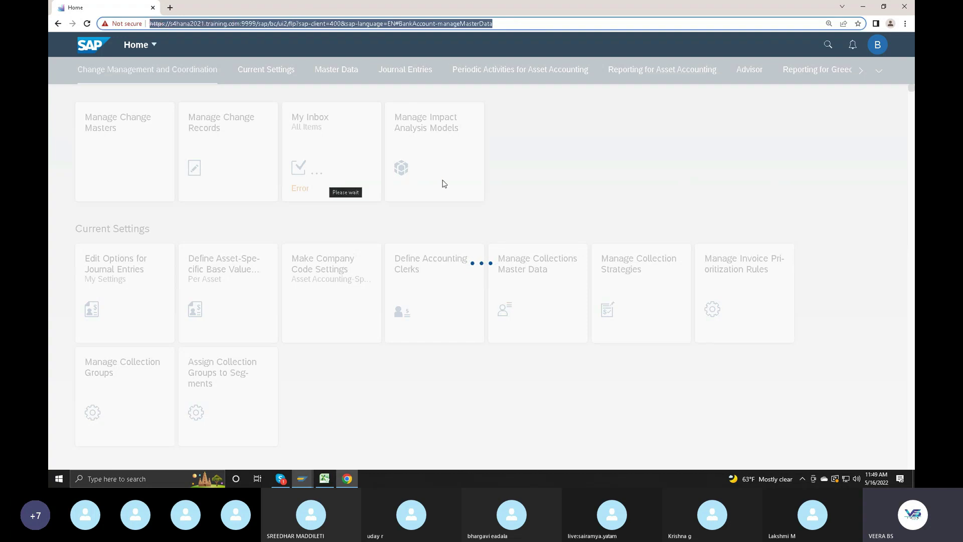
{"action": "left_click", "coordinate": [516, 204]}
{"action": "left_click", "coordinate": [509, 23]}
{"action": "left_click", "coordinate": [489, 23]}
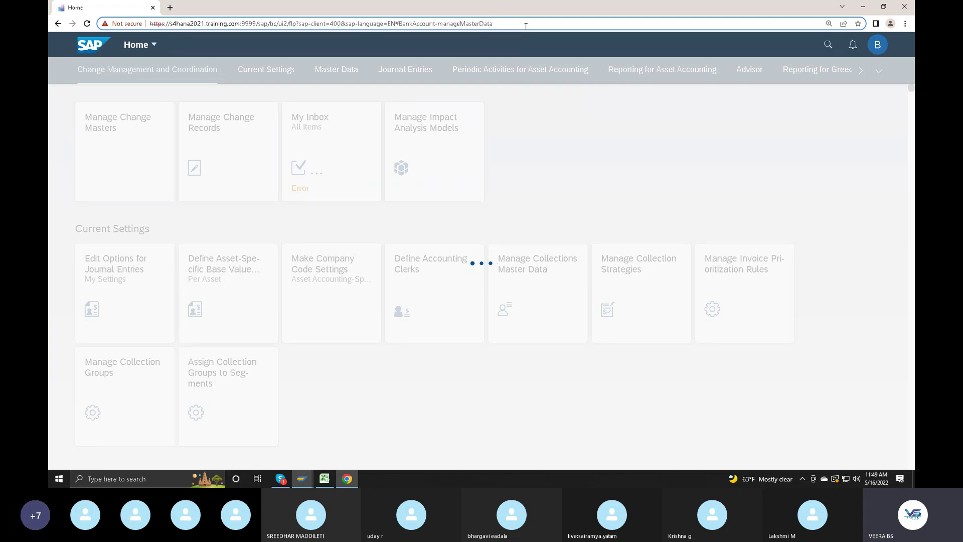
{"action": "key", "text": "ctrl+a"}
{"action": "key", "text": "ctrl+c"}
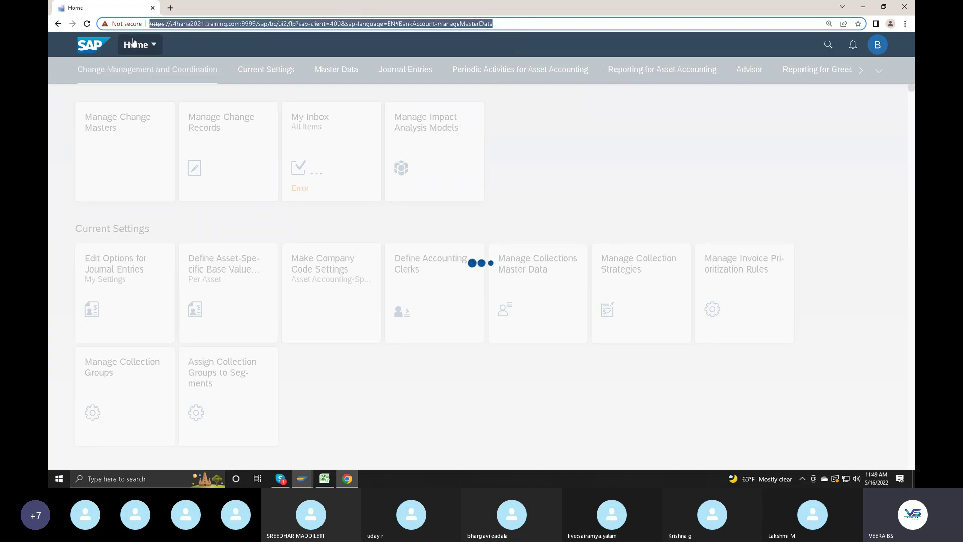
{"action": "left_click", "coordinate": [170, 8]}
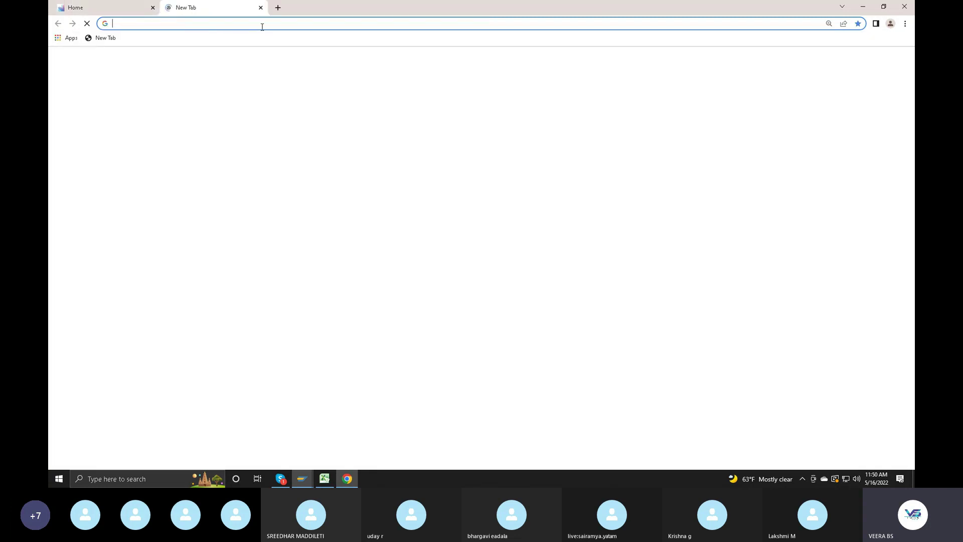
{"action": "key", "text": "ctrl+v"}
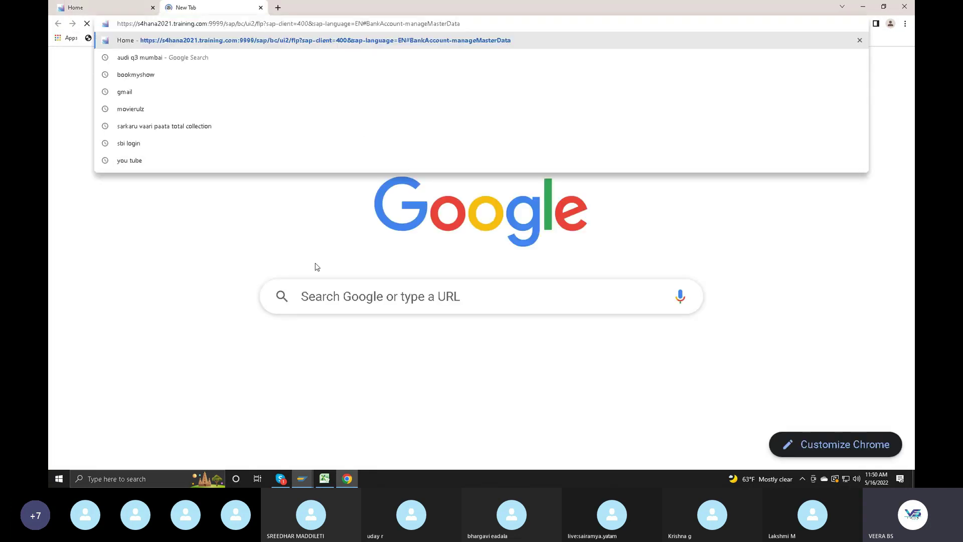
{"action": "left_click", "coordinate": [267, 242]}
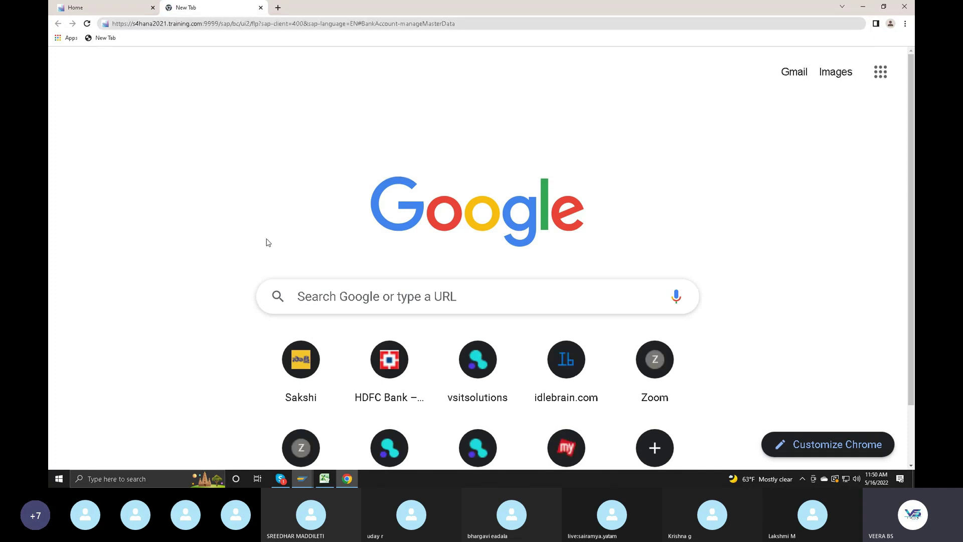
Try the copied Manage Bank Accounts address in another new tab, then close that tab
{"action": "left_click", "coordinate": [278, 8]}
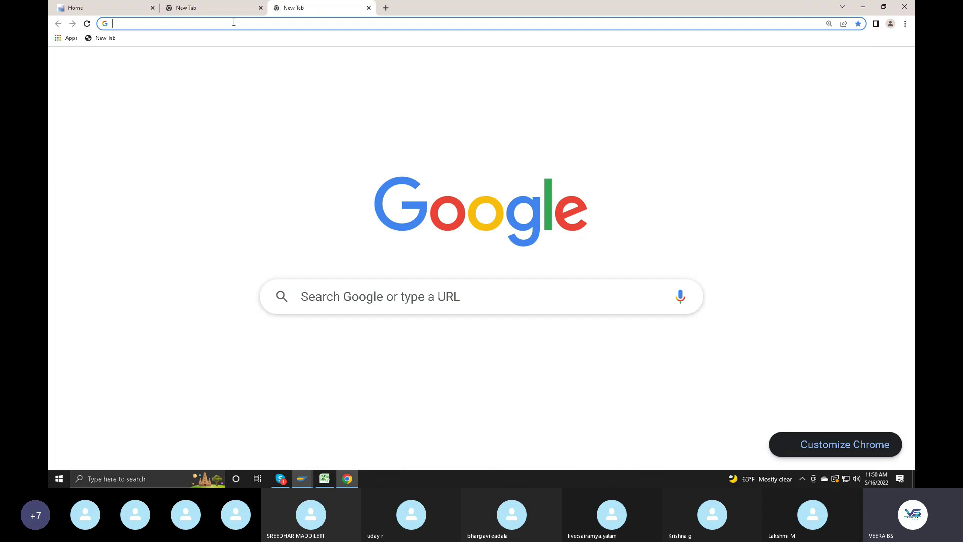
{"action": "left_click", "coordinate": [234, 23]}
{"action": "key", "text": "ctrl+v"}
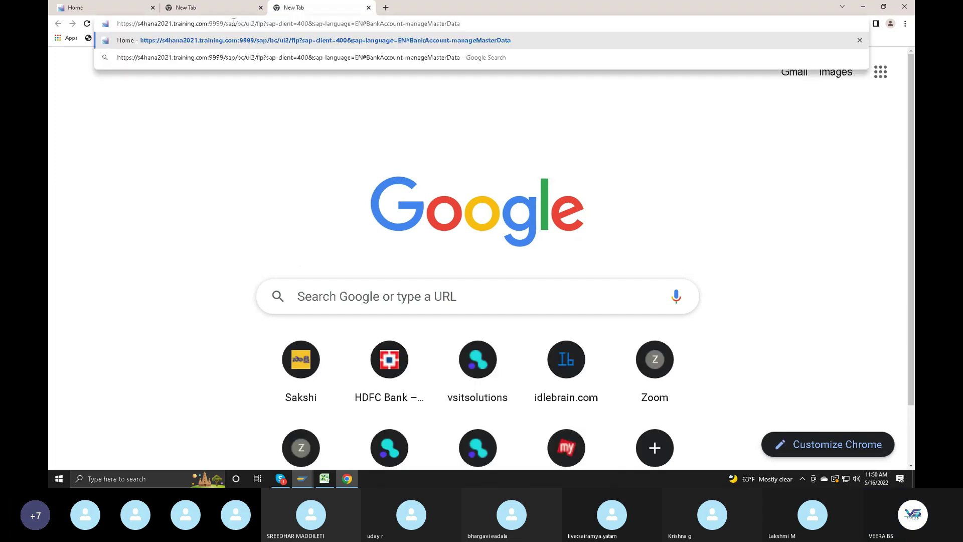
{"action": "left_click", "coordinate": [511, 127]}
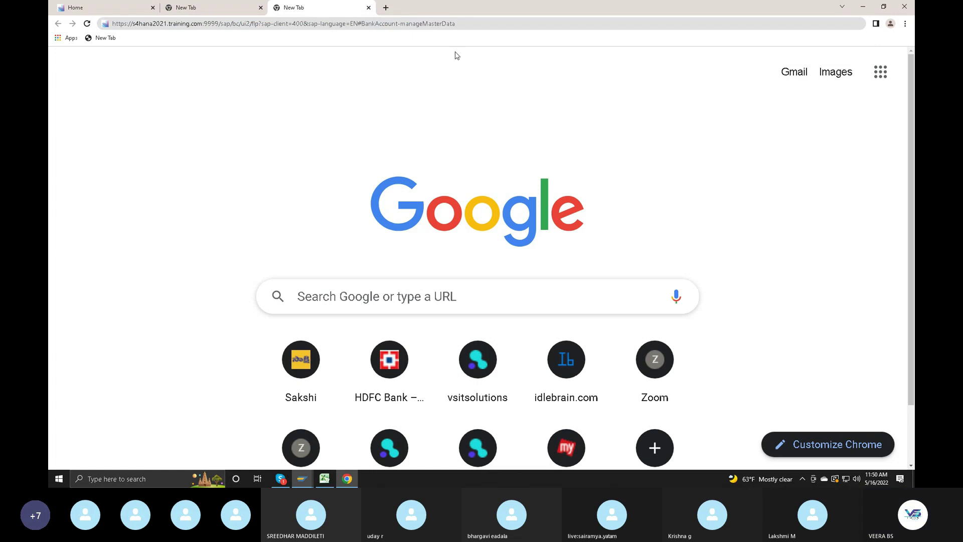
{"action": "left_click", "coordinate": [369, 8]}
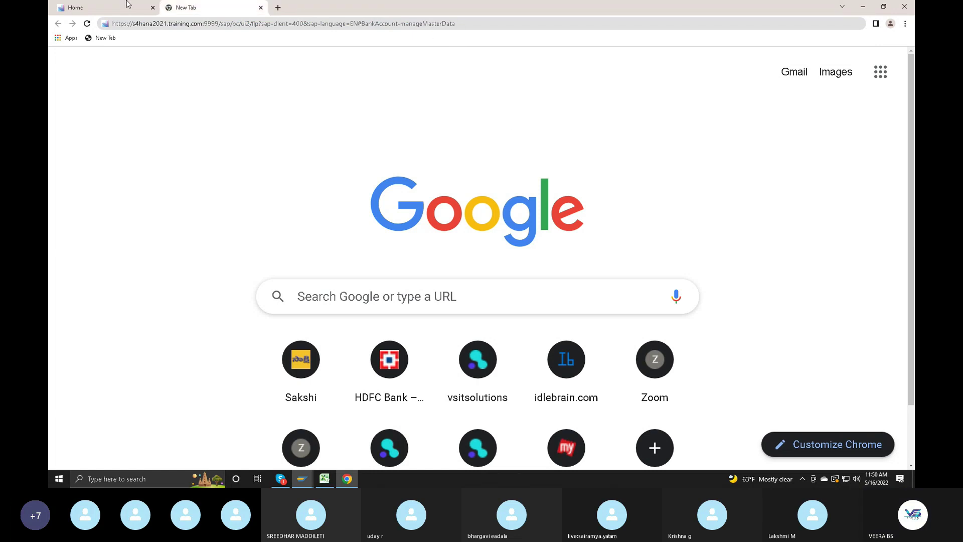
Copy the launchpad address up to "sap-language=E" from the original tab and load it in a new tab
{"action": "left_click", "coordinate": [131, 6]}
{"action": "left_click", "coordinate": [528, 23]}
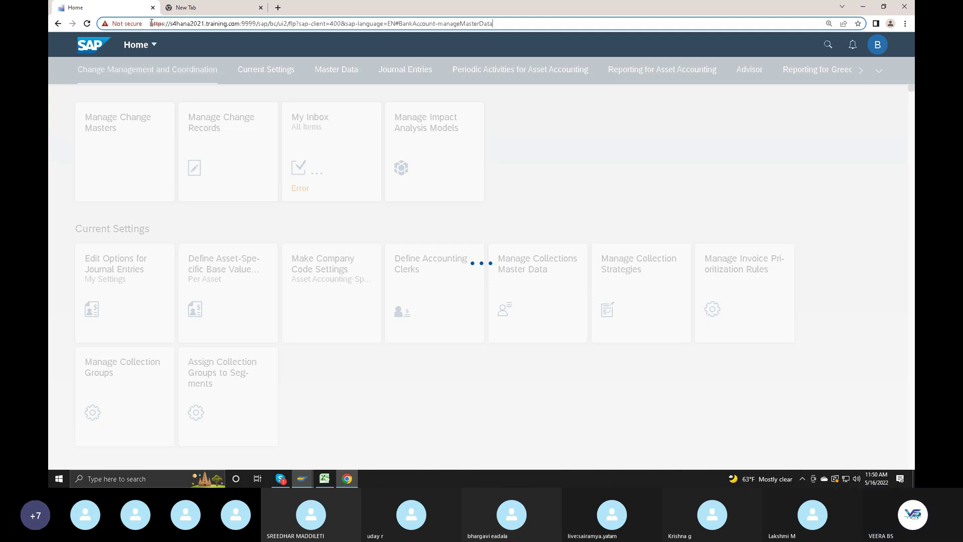
{"action": "left_click_drag", "start_coordinate": [150, 23], "coordinate": [390, 32]}
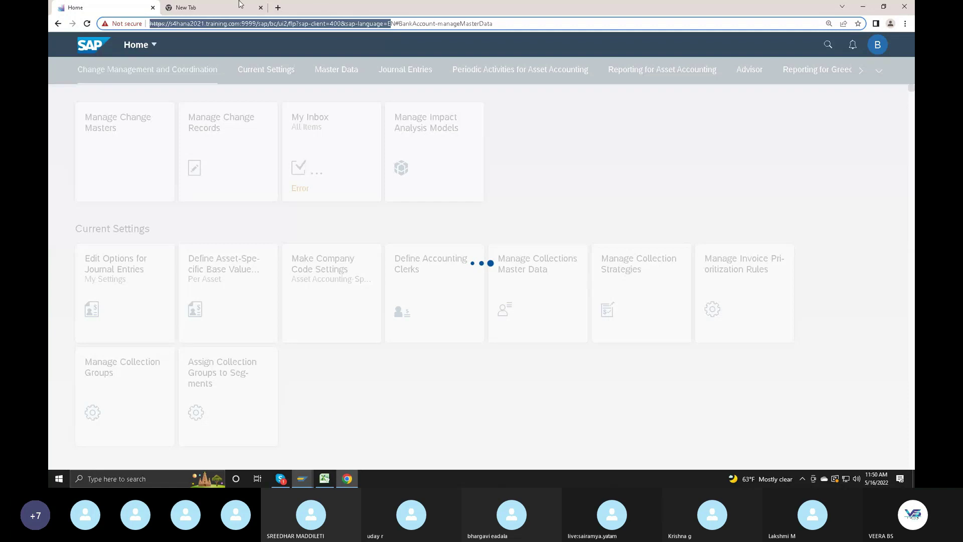
{"action": "left_click", "coordinate": [278, 8]}
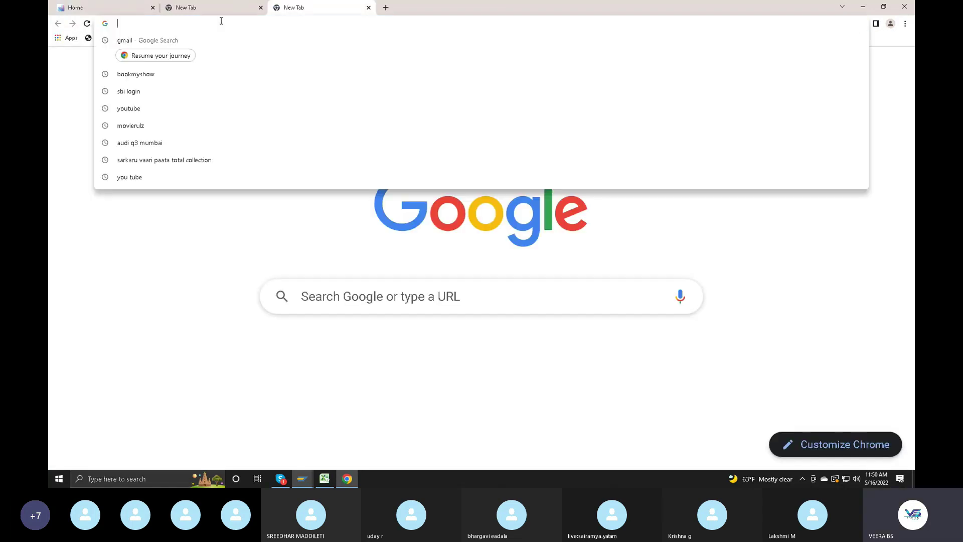
{"action": "key", "text": "ctrl+v"}
{"action": "key", "text": "Return"}
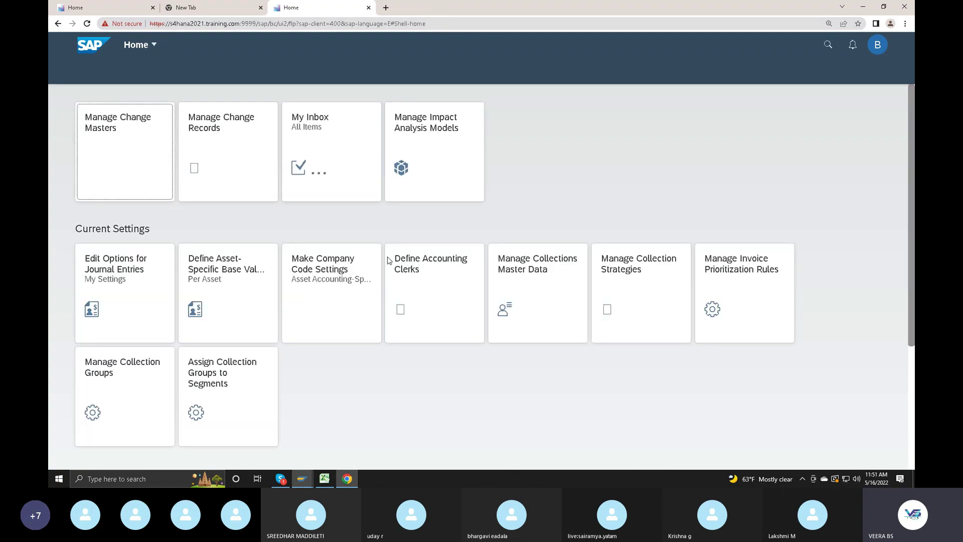
Switch to SAP GUI and leave the bank accounts configuration, going back to the SAP Easy Access screen
{"action": "mouse_move", "coordinate": [301, 478]}
{"action": "left_click", "coordinate": [305, 458]}
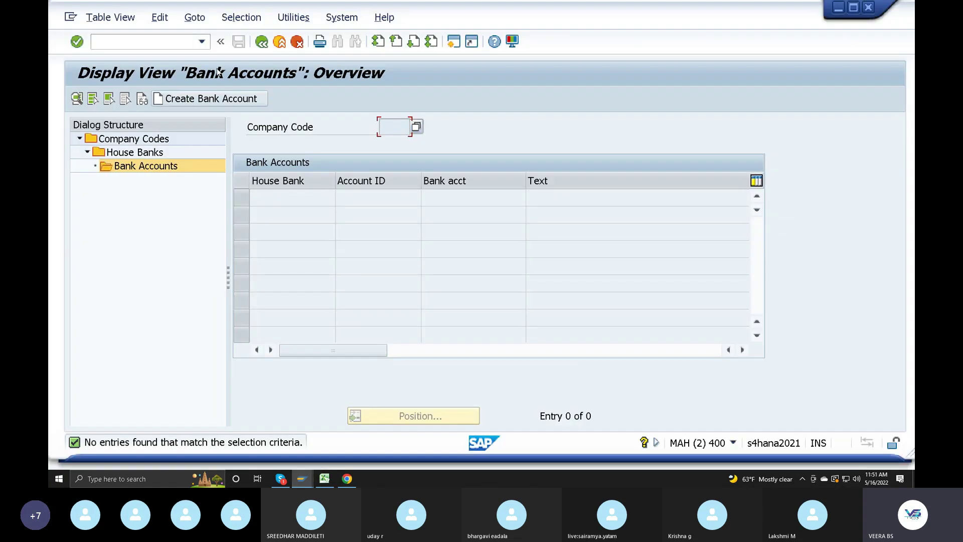
{"action": "left_click", "coordinate": [261, 41]}
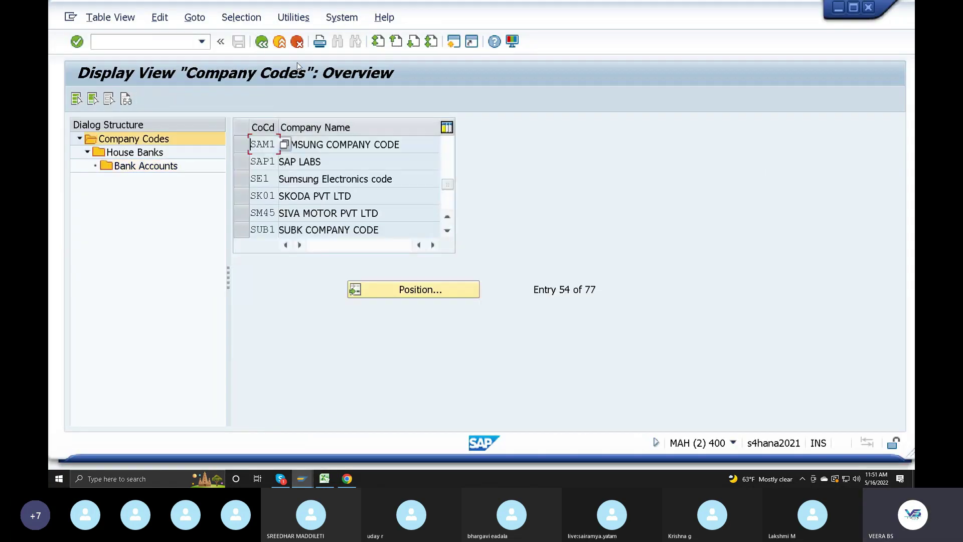
{"action": "left_click", "coordinate": [262, 42]}
{"action": "left_click", "coordinate": [262, 42]}
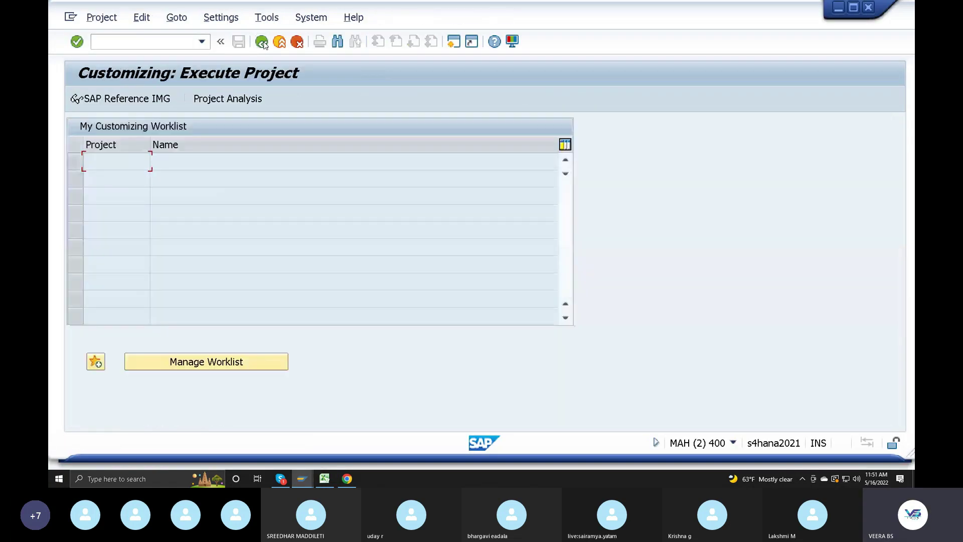
{"action": "left_click", "coordinate": [263, 43]}
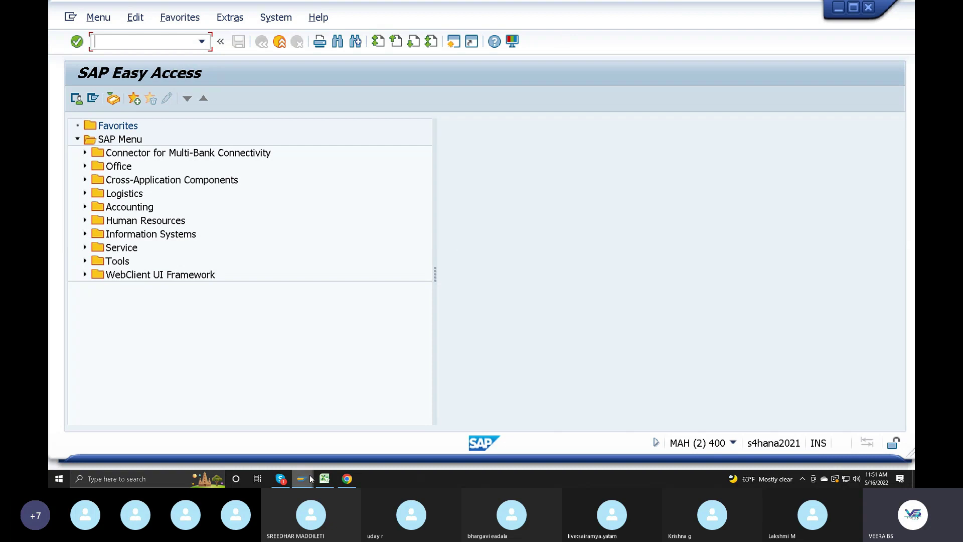
Close the SAP GUI session from SAP Easy Access and confirm the log-off
{"action": "left_click", "coordinate": [341, 480]}
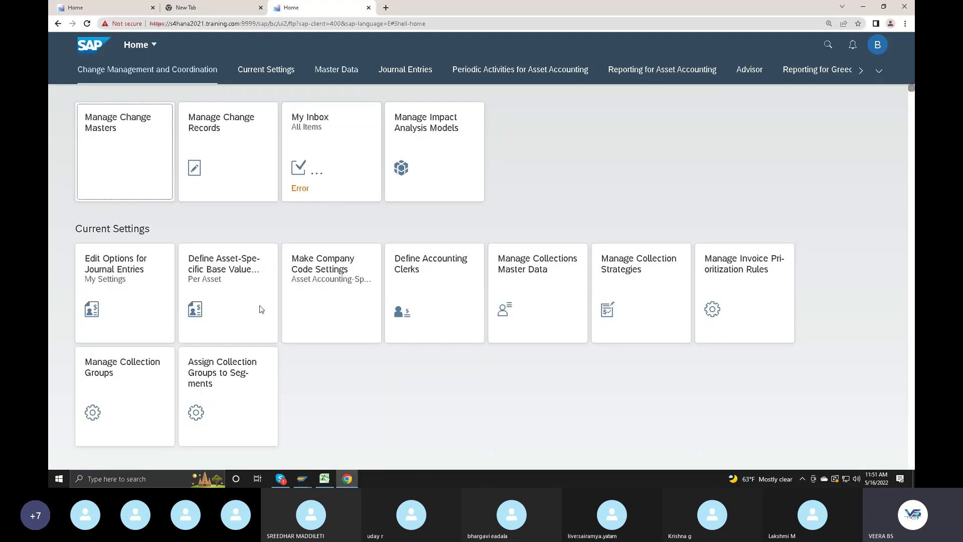
{"action": "left_click", "coordinate": [335, 374]}
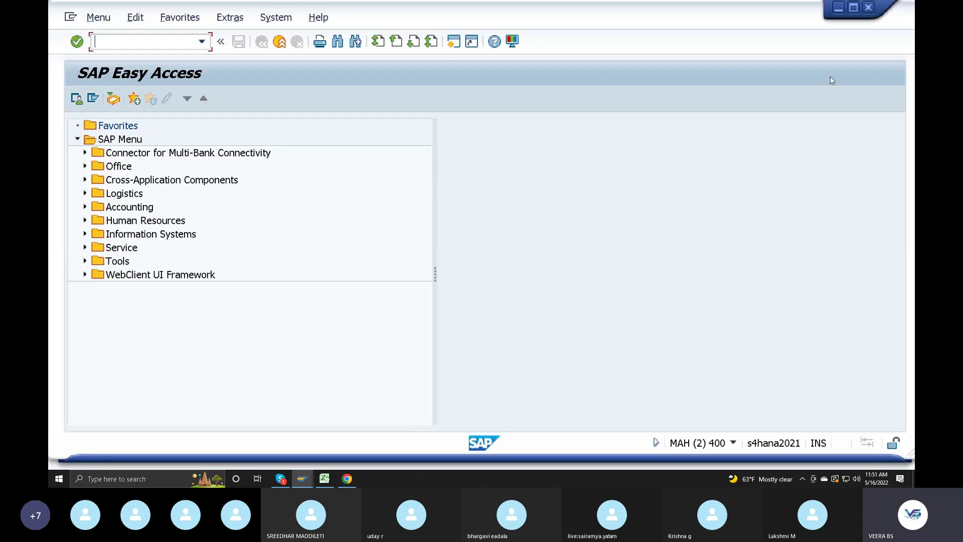
{"action": "left_click", "coordinate": [868, 6]}
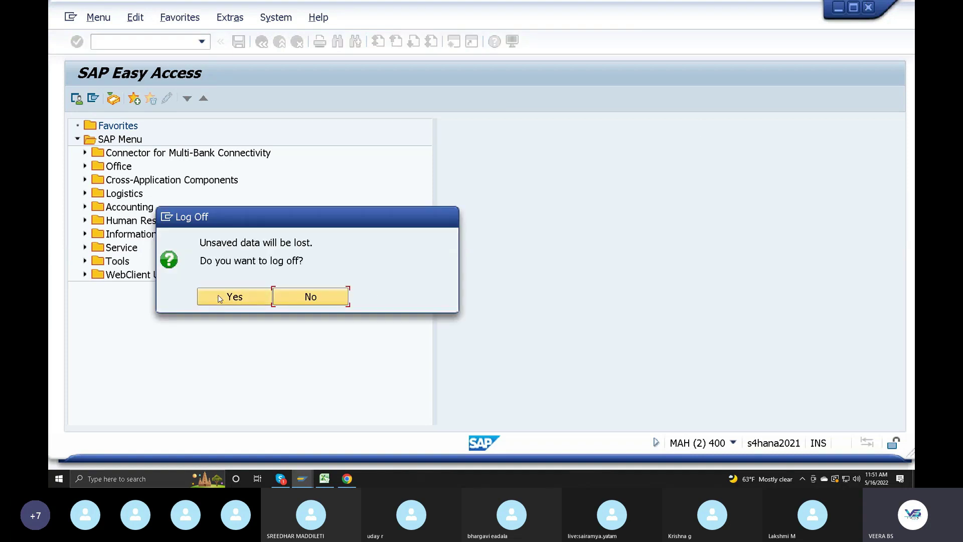
{"action": "left_click", "coordinate": [211, 296]}
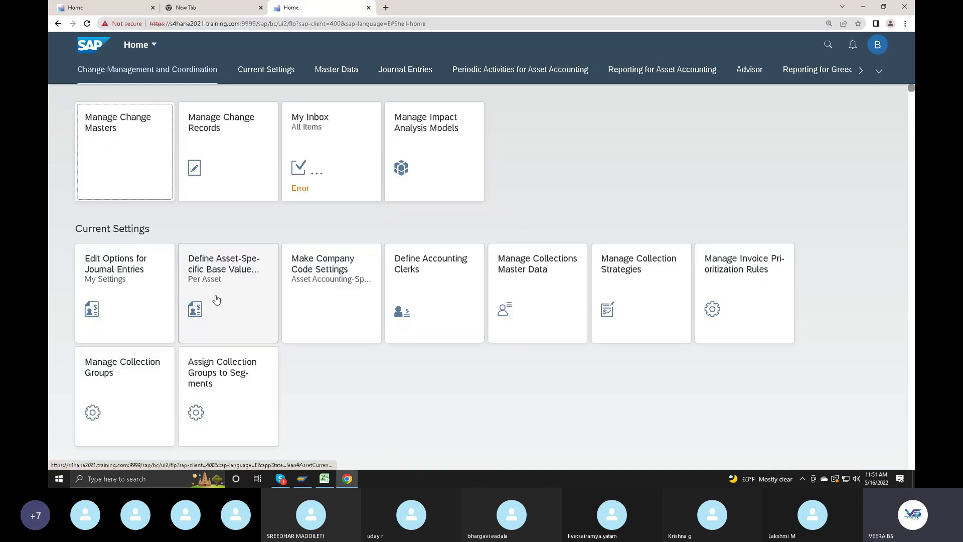
Close the two extra browser tabs and place the cursor in the address of the remaining Fiori tab
{"action": "left_click", "coordinate": [368, 8]}
{"action": "left_click", "coordinate": [260, 7]}
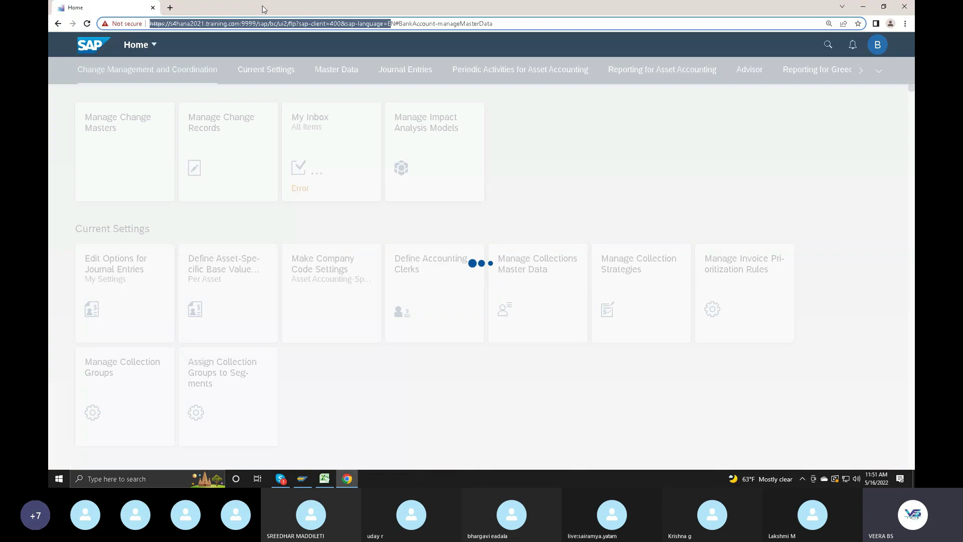
{"action": "left_click", "coordinate": [253, 23]}
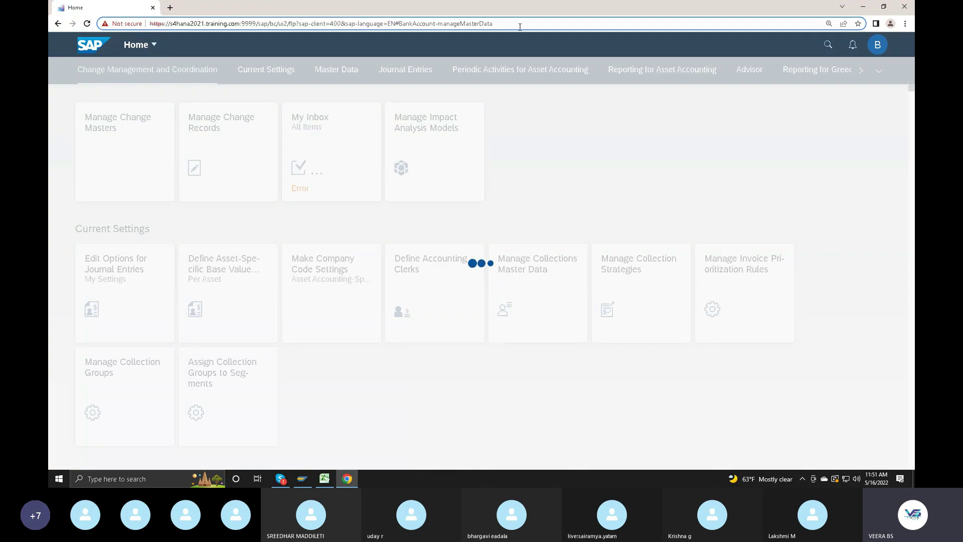
Copy the Fiori launchpad address from the remaining tab, close that tab and clear the Excel workbook off the screen
{"action": "left_click_drag", "start_coordinate": [515, 25], "coordinate": [161, 24]}
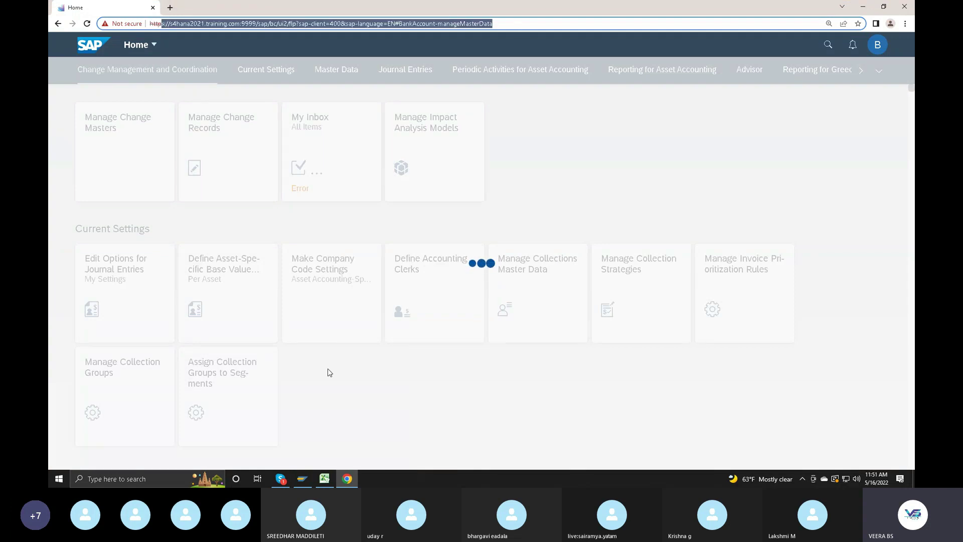
{"action": "left_click", "coordinate": [153, 8]}
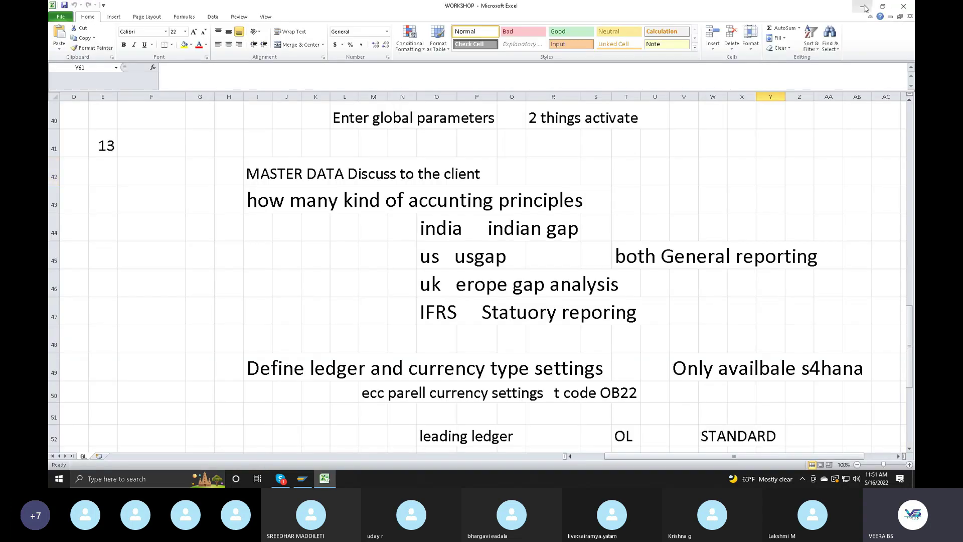
{"action": "left_click", "coordinate": [904, 5]}
{"action": "left_click", "coordinate": [862, 5]}
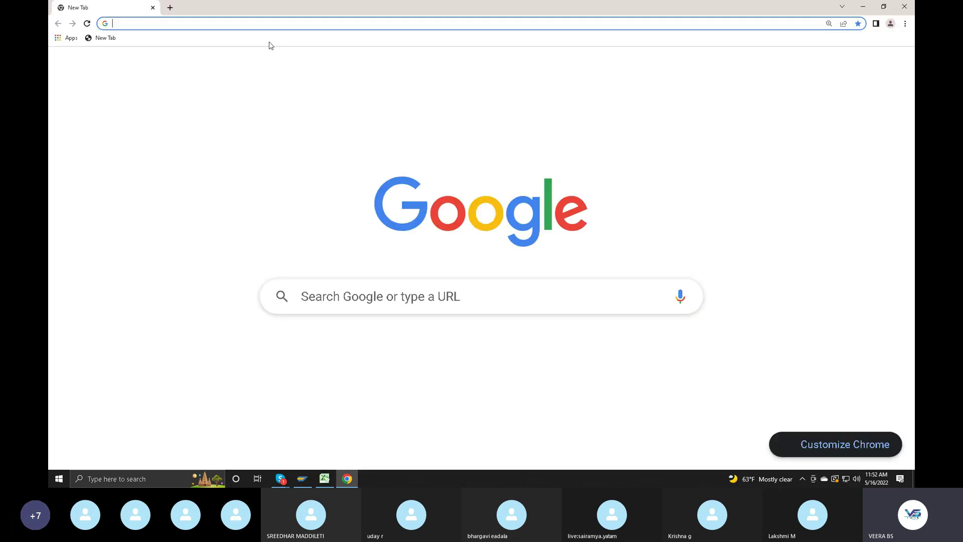
Try to load the copied address ending in "BankAccount-manageMasterData" in a new Chrome tab
{"action": "left_click", "coordinate": [260, 27]}
{"action": "type", "text": "S://s4hana2021.training.com:9999/sap/bc/ui2/flp%3Fsap-client=400&sap-language=EN%23BankAccount-manageMasterData"}
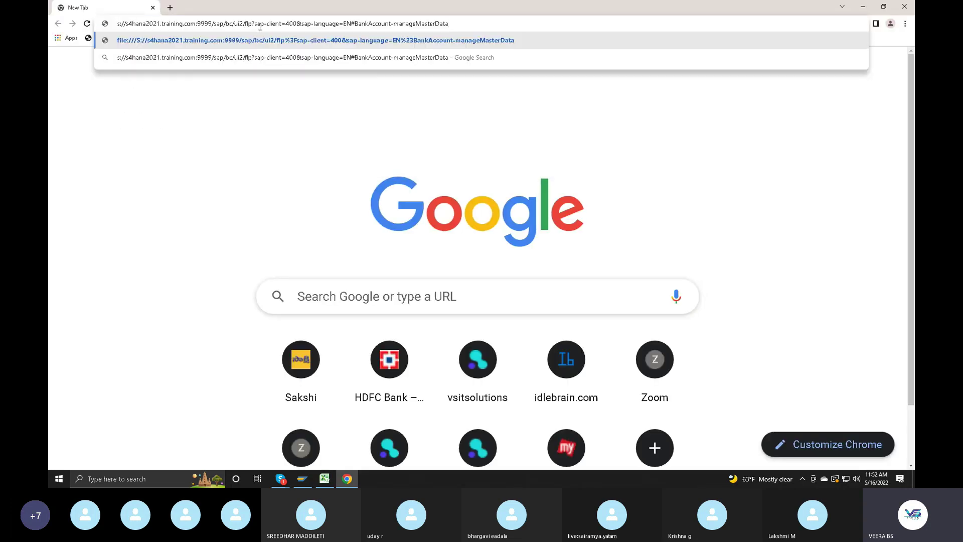
{"action": "key", "text": "Return"}
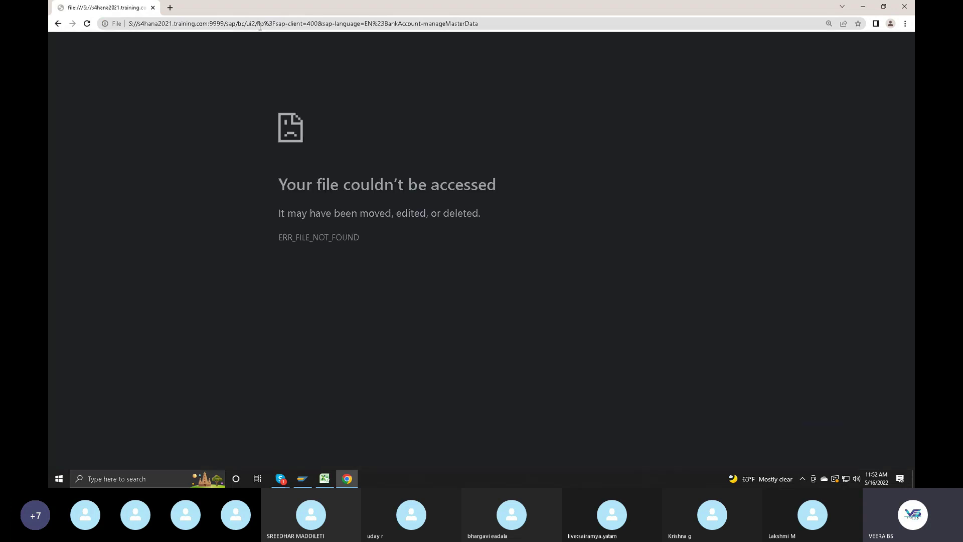
Try to load the address again after cutting everything behind "sap-language="
{"action": "left_click", "coordinate": [386, 26]}
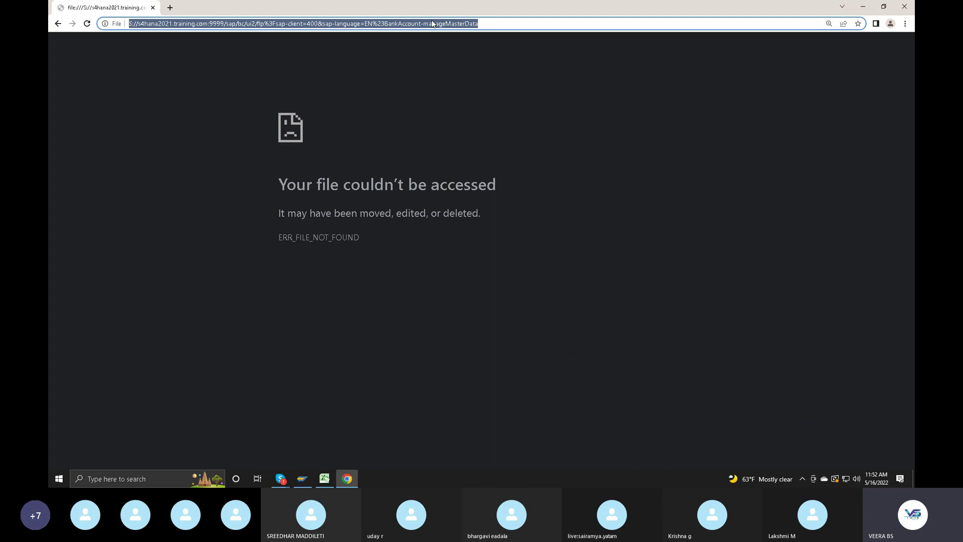
{"action": "left_click_drag", "start_coordinate": [492, 21], "coordinate": [49, 1]}
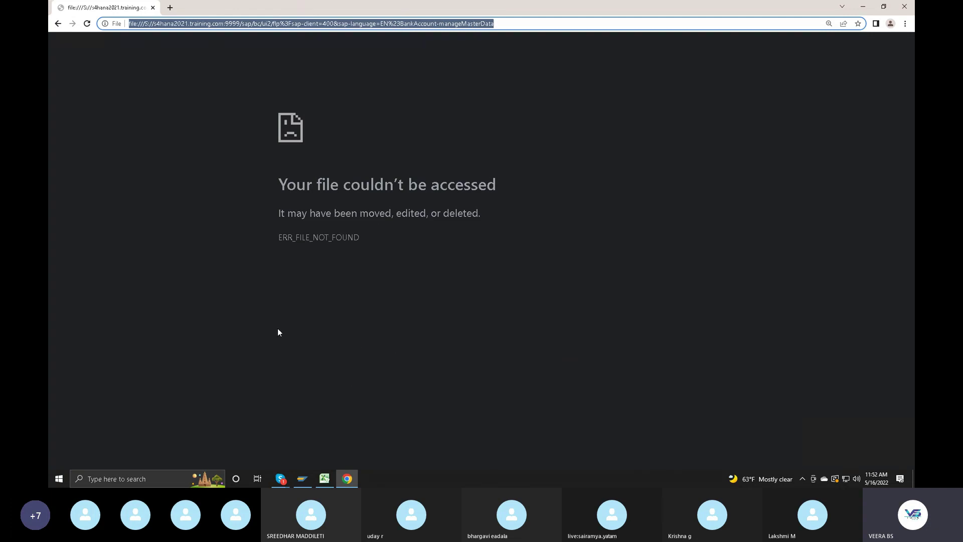
{"action": "left_click", "coordinate": [351, 21]}
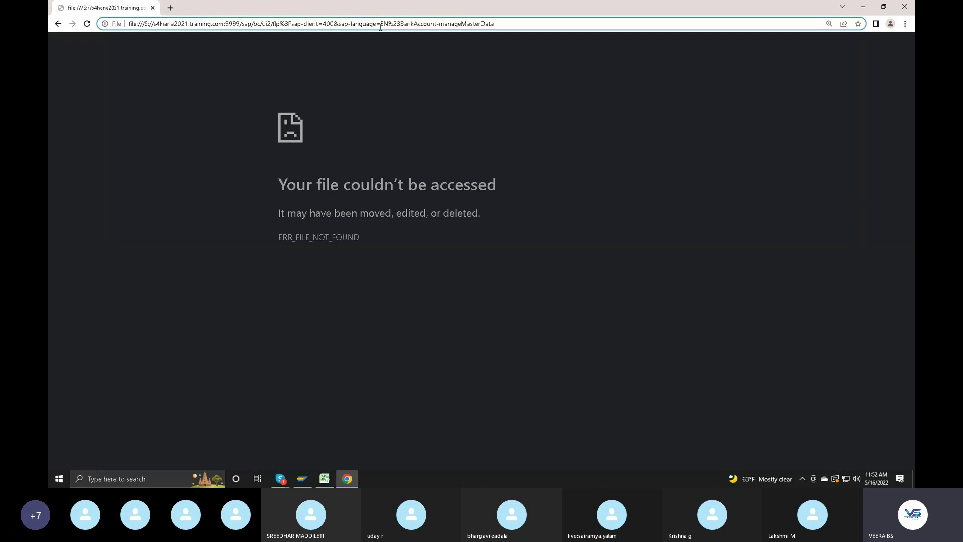
{"action": "left_click_drag", "start_coordinate": [380, 23], "coordinate": [605, 37]}
{"action": "key", "text": "BackSpace"}
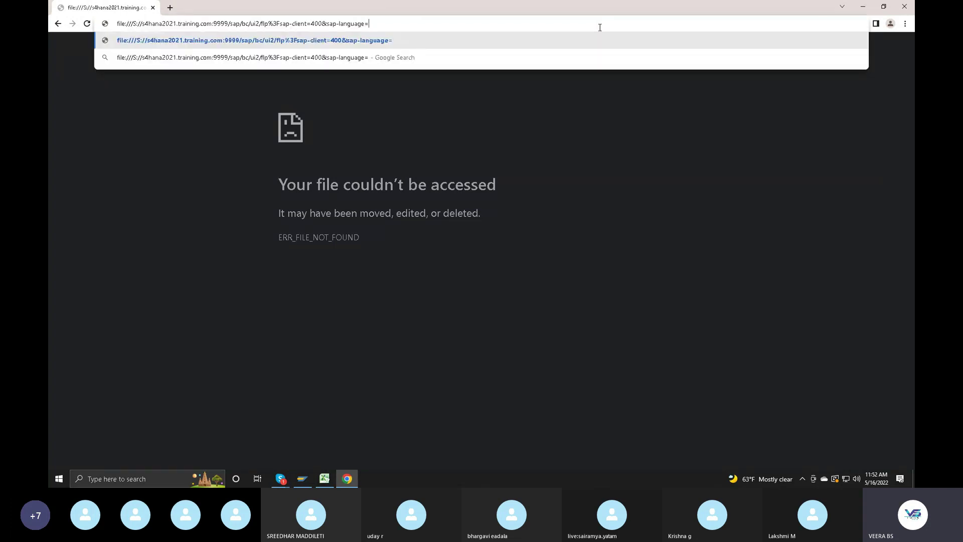
{"action": "key", "text": "Return"}
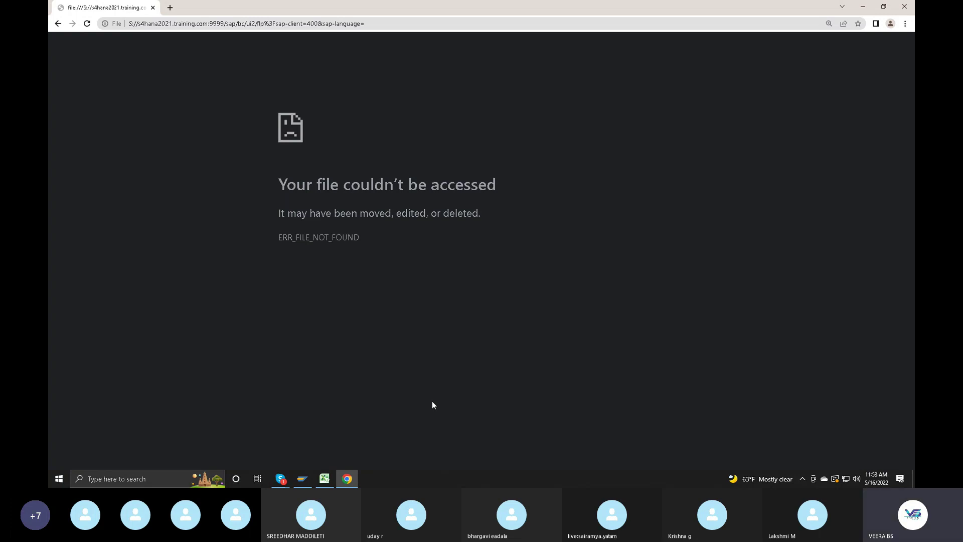
Switch to SAP Logon and open the logon screen of the HANA2021-Training system
{"action": "left_click", "coordinate": [301, 479]}
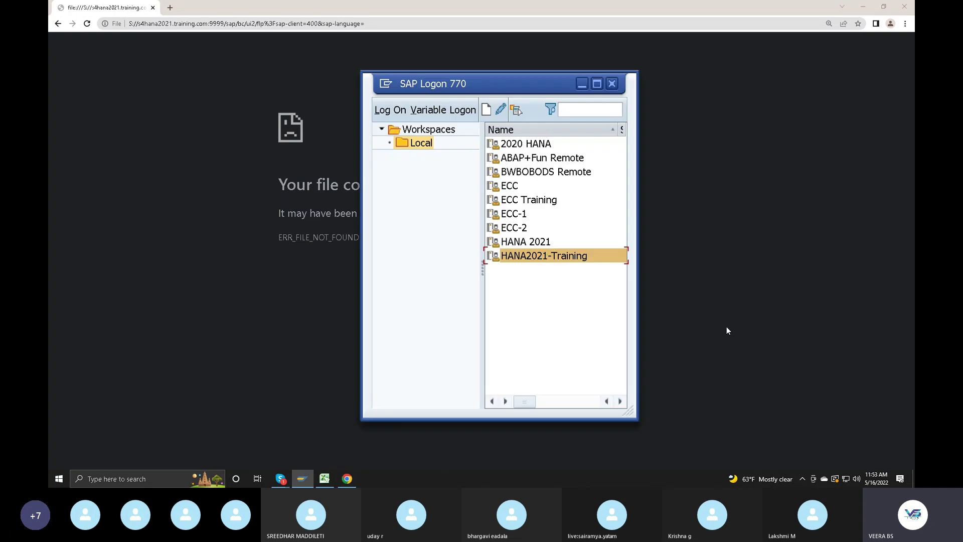
{"action": "key", "text": "Return"}
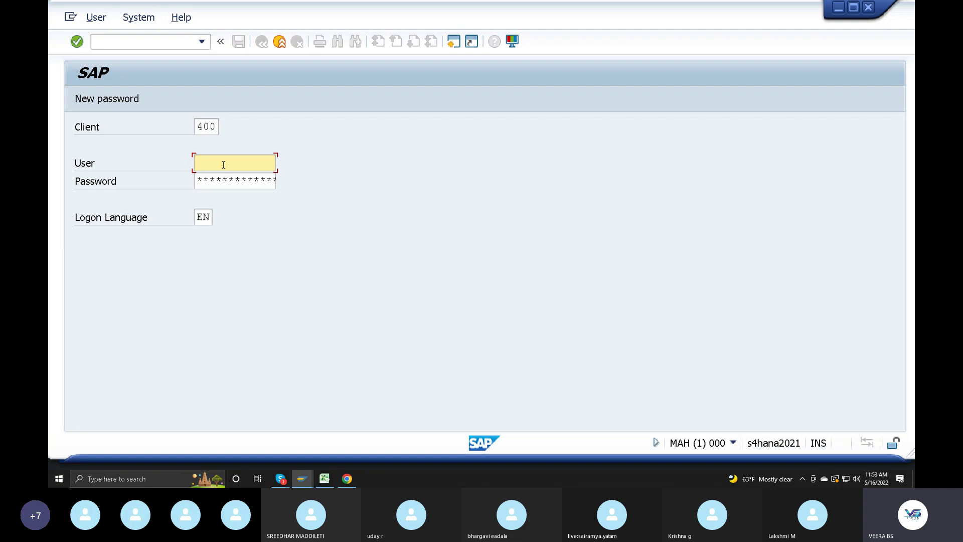
{"action": "left_click", "coordinate": [347, 479]}
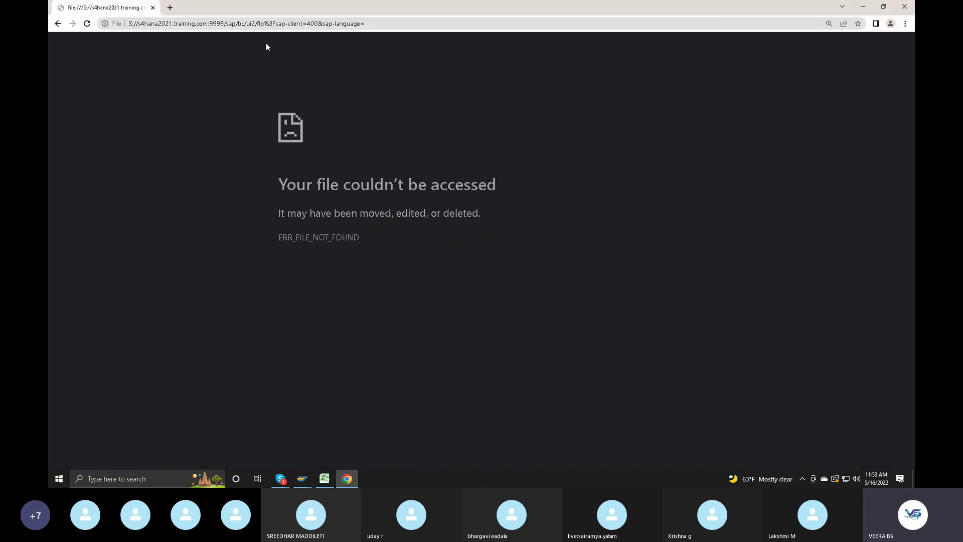
{"action": "left_click_drag", "start_coordinate": [374, 21], "coordinate": [264, 29]}
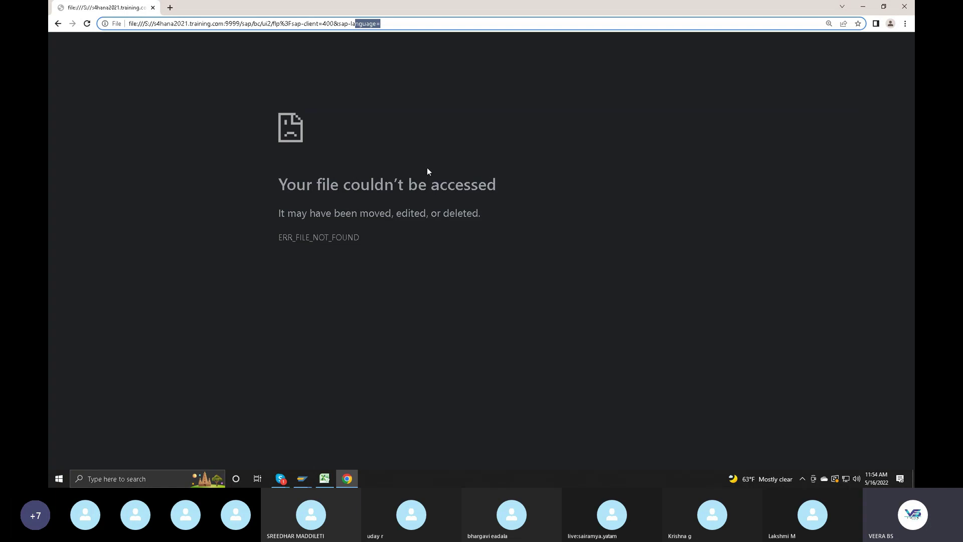
Log on to SAP GUI client 400 as user best with the account password
{"action": "mouse_move", "coordinate": [302, 479]}
{"action": "left_click", "coordinate": [312, 453]}
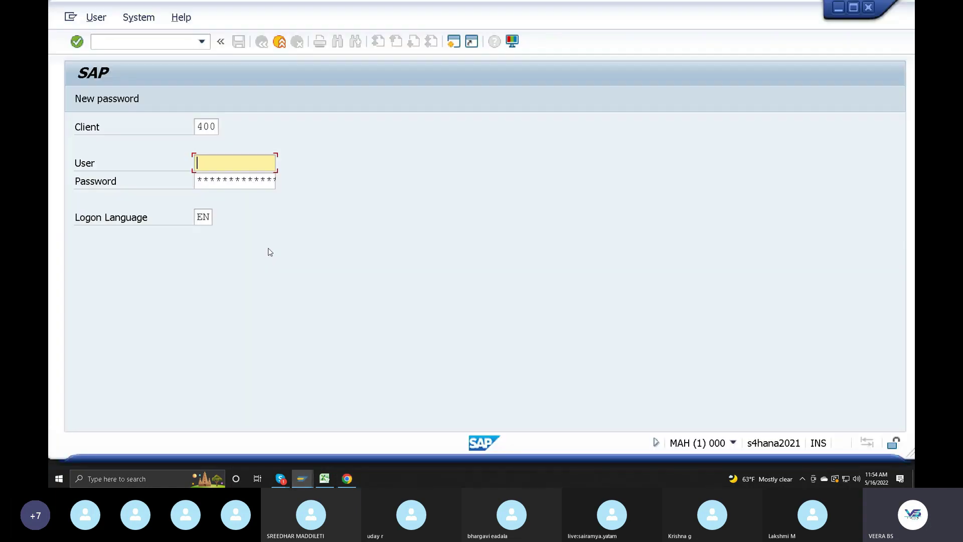
{"action": "type", "text": "best"}
{"action": "key", "text": "Tab"}
{"action": "key", "text": "Right"}
{"action": "key", "text": "Right"}
{"action": "key", "text": "Right"}
{"action": "key", "text": "Right"}
{"action": "key", "text": "Right"}
{"action": "key", "text": "Right"}
{"action": "key", "text": "Right"}
{"action": "key", "text": "Right"}
{"action": "key", "text": "Right"}
{"action": "key", "text": "Right"}
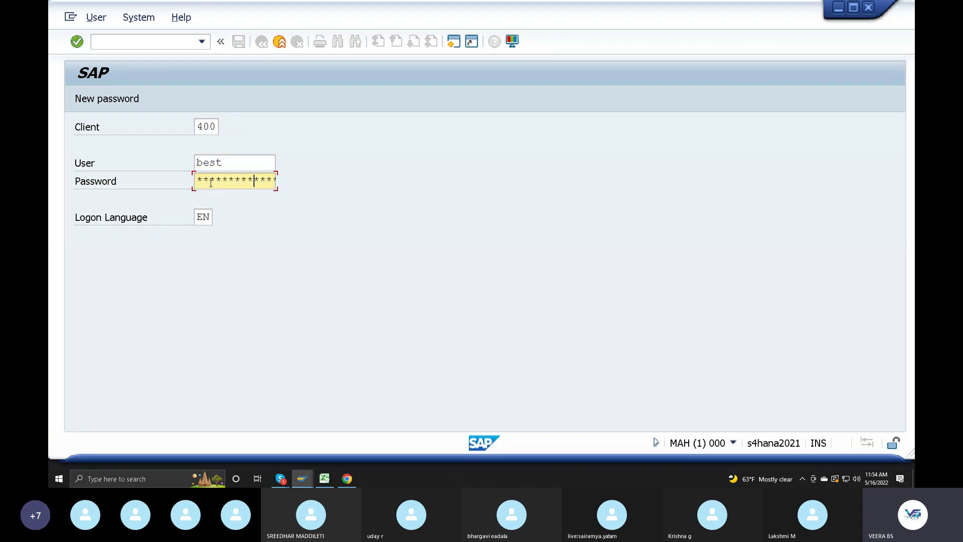
{"action": "key", "text": "Return"}
Examine the recently used transaction codes in the SAP Easy Access command history, then close the history
{"action": "key", "text": "Down"}
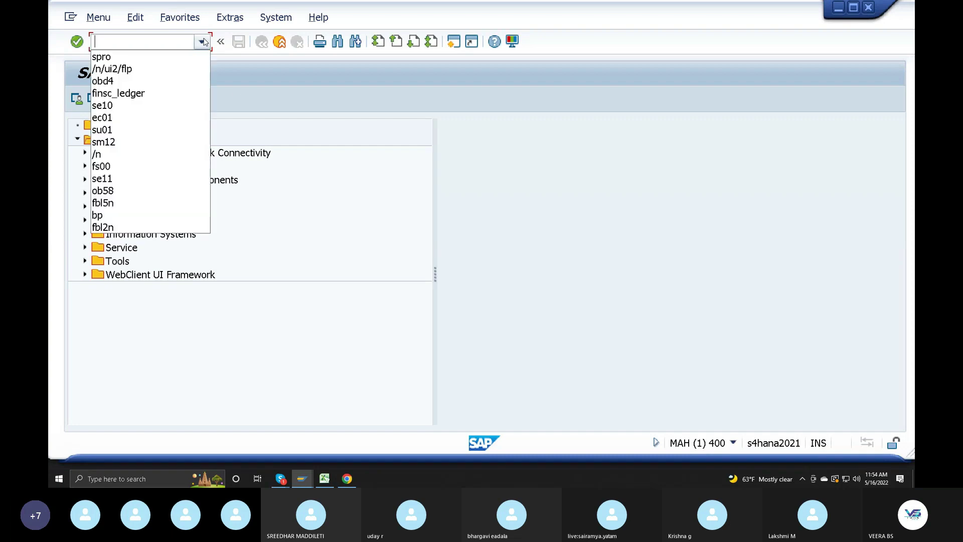
{"action": "key", "text": "Down"}
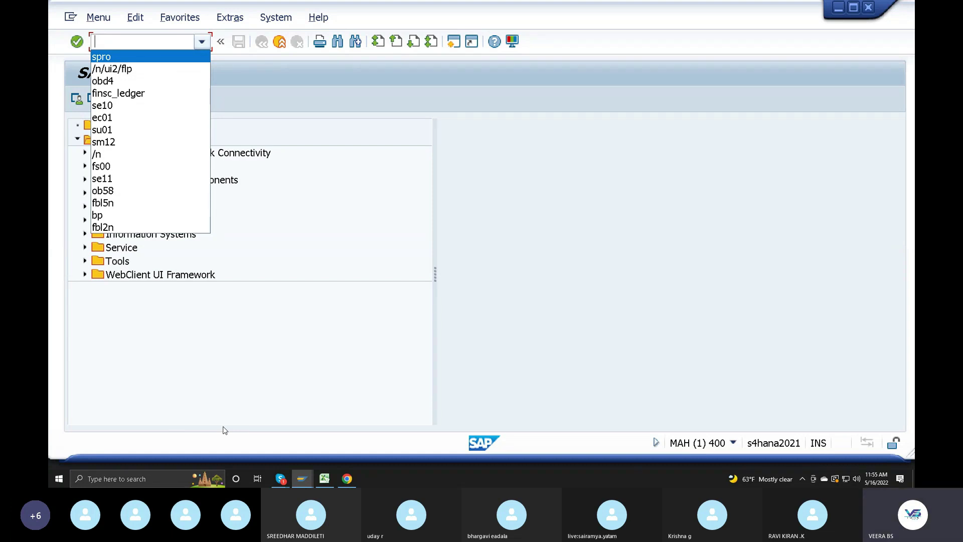
{"action": "key", "text": "Down"}
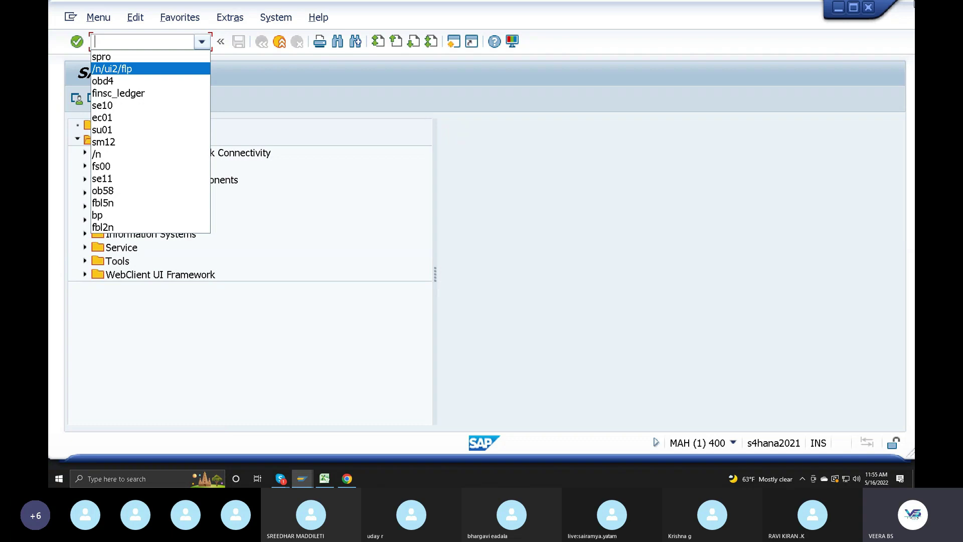
{"action": "key", "text": "Down"}
{"action": "key", "text": "Down"}
{"action": "key", "text": "Down"}
{"action": "key", "text": "Down"}
{"action": "key", "text": "Down"}
{"action": "key", "text": "Down"}
{"action": "key", "text": "Down"}
{"action": "key", "text": "Down"}
{"action": "key", "text": "Down"}
{"action": "key", "text": "Down"}
{"action": "key", "text": "Down"}
{"action": "key", "text": "Down"}
{"action": "key", "text": "Down"}
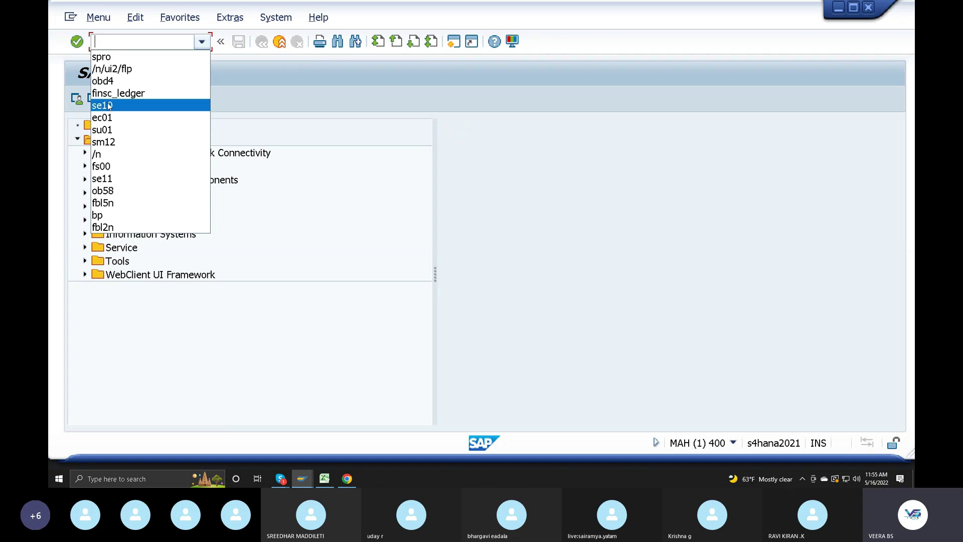
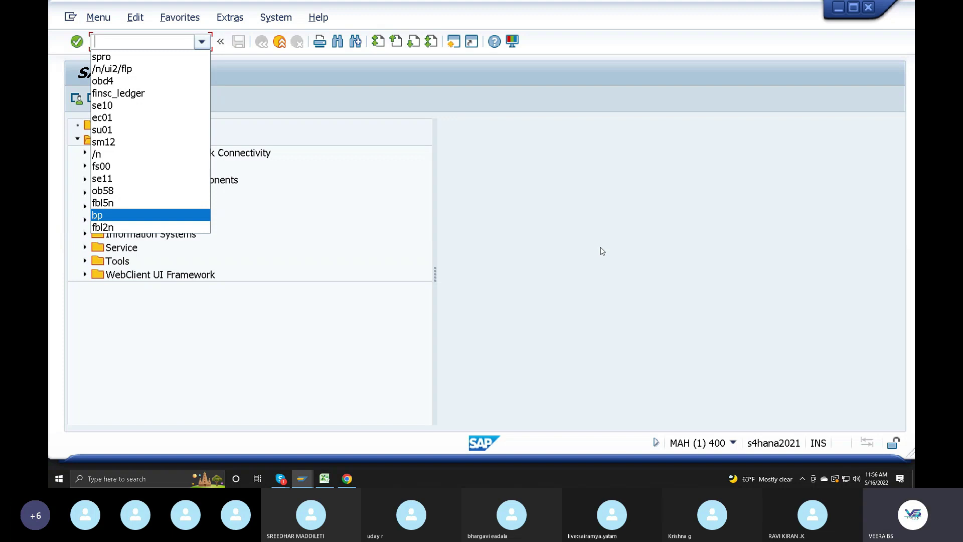
{"action": "left_click", "coordinate": [602, 251]}
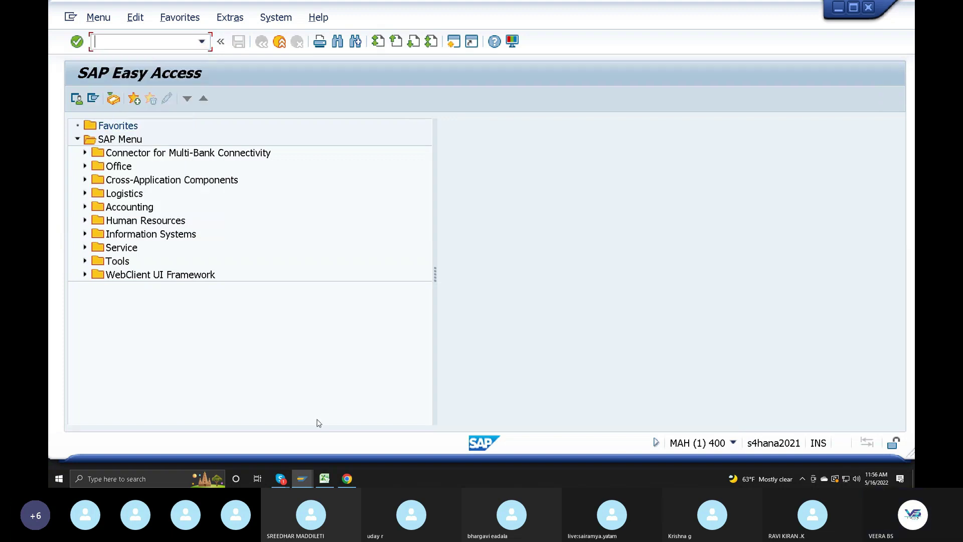
Switch to the Skype call and mute a participant with an open microphone, then check the rest of the participant list
{"action": "left_click", "coordinate": [279, 478]}
{"action": "left_click", "coordinate": [225, 453]}
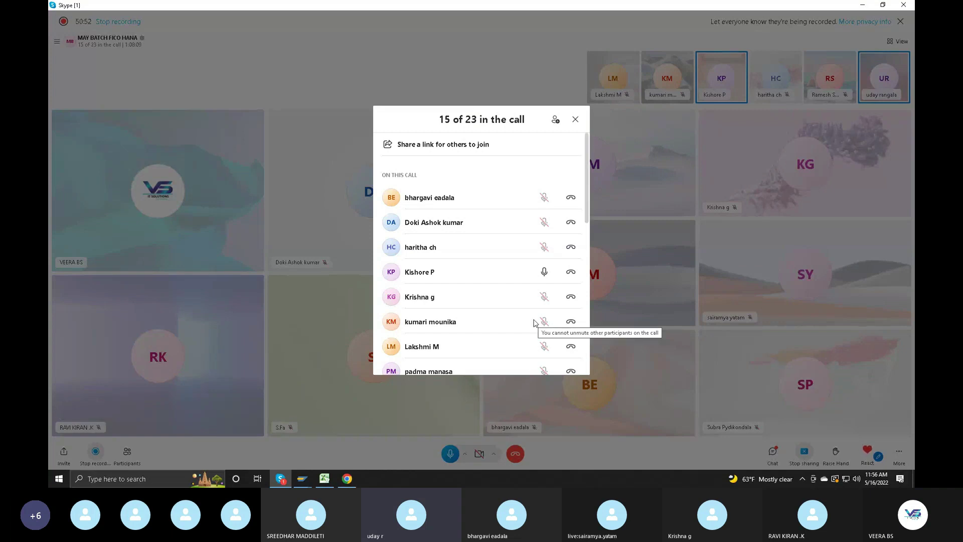
{"action": "scroll", "coordinate": [535, 323], "scroll_direction": "down", "scroll_amount": 2}
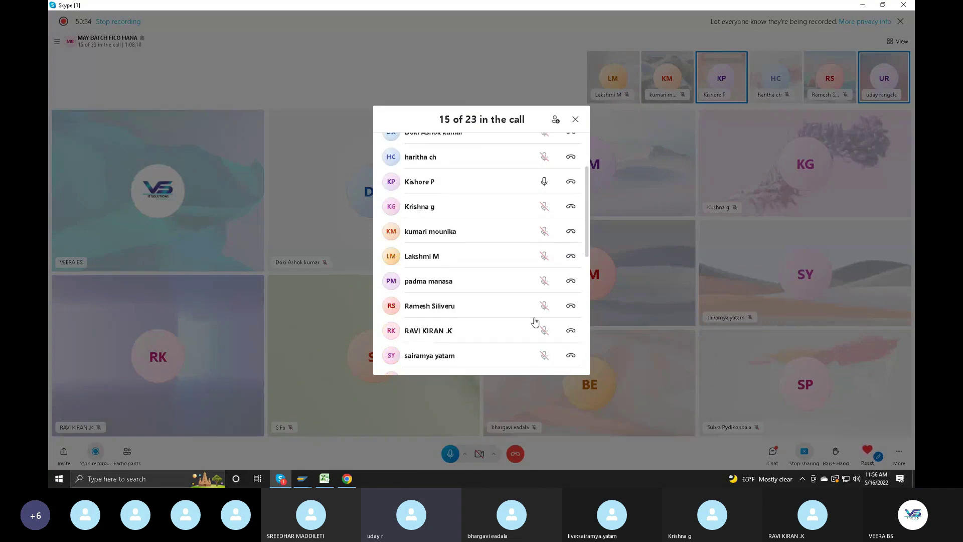
{"action": "scroll", "coordinate": [535, 322], "scroll_direction": "up", "scroll_amount": 2}
{"action": "left_click", "coordinate": [544, 272]}
{"action": "scroll", "coordinate": [529, 321], "scroll_direction": "down", "scroll_amount": 3}
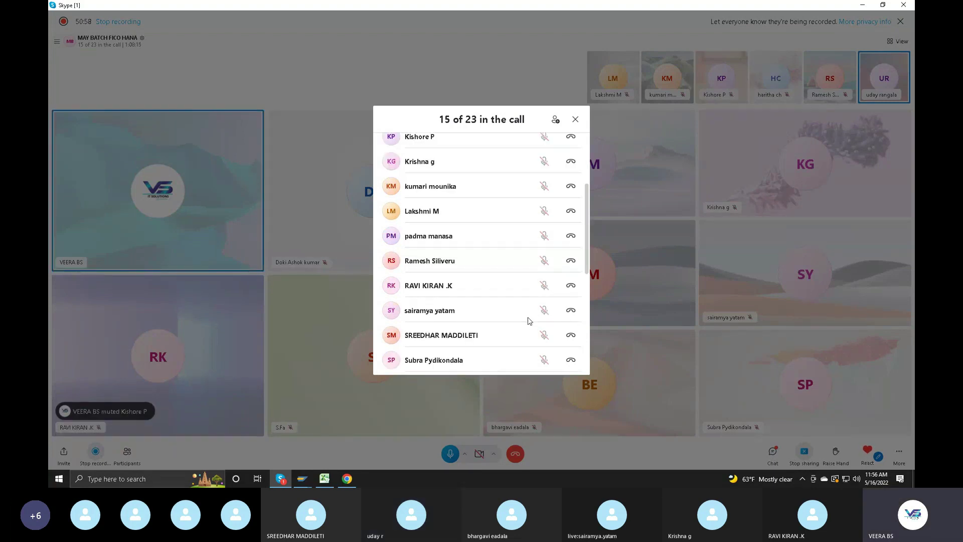
{"action": "scroll", "coordinate": [529, 321], "scroll_direction": "down", "scroll_amount": 3}
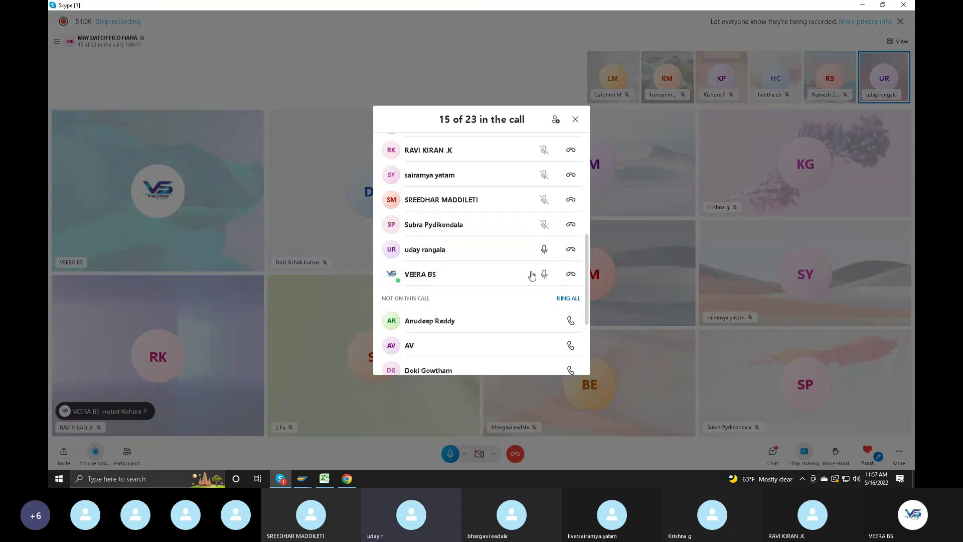